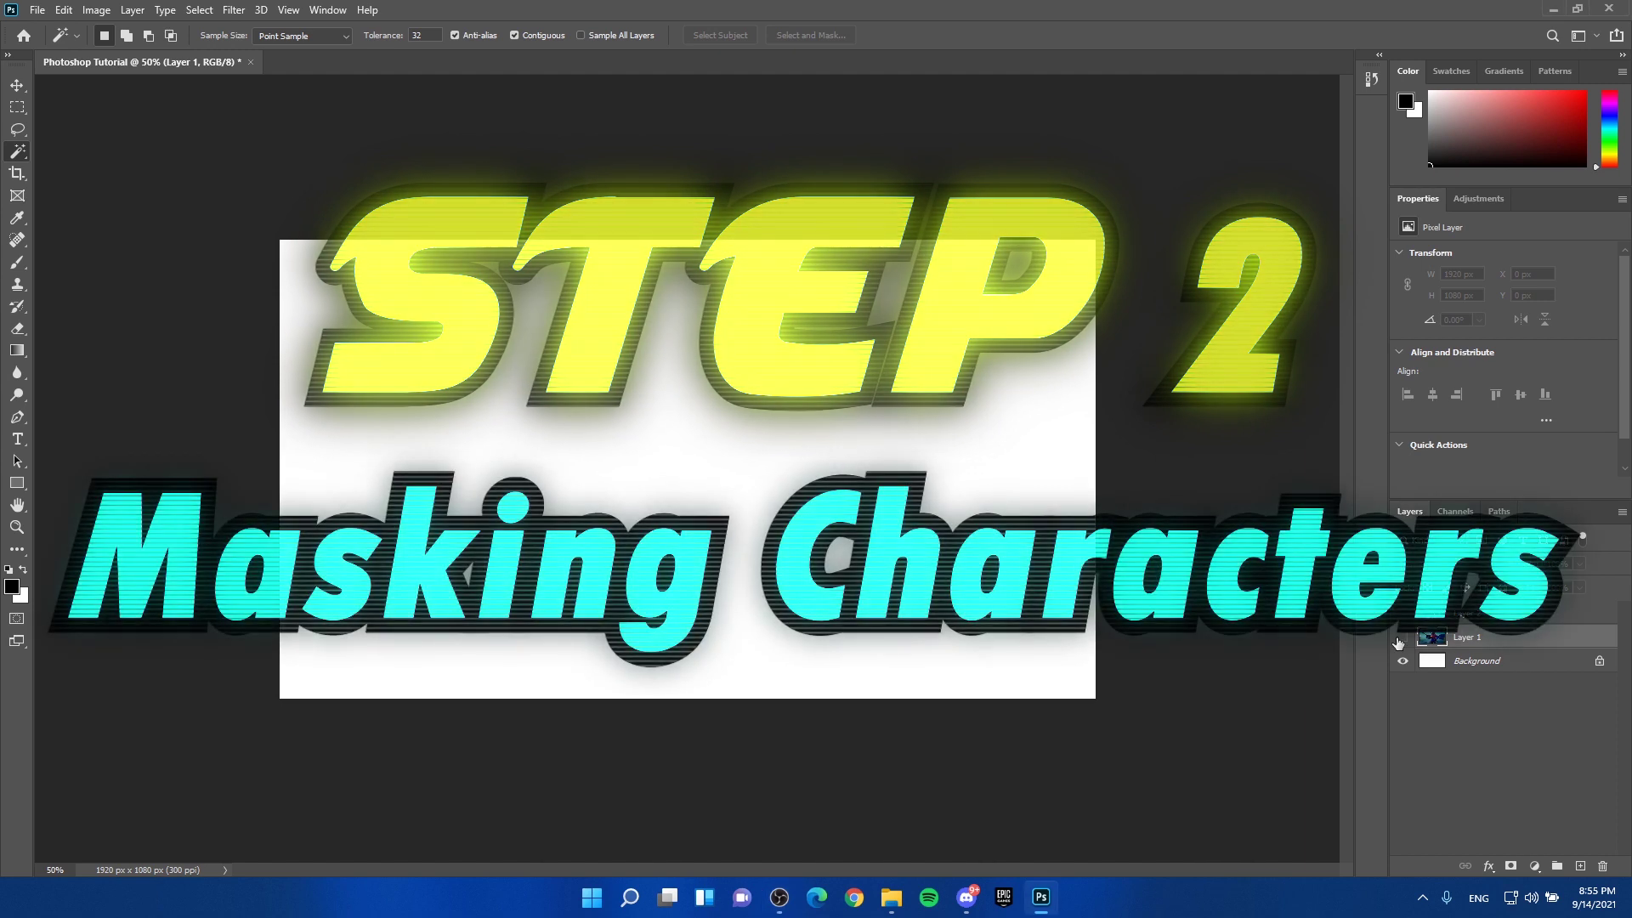
Hide the Recon layer and delete the sky above the pink-hoodie character with the Magic Wand.
click(1404, 636)
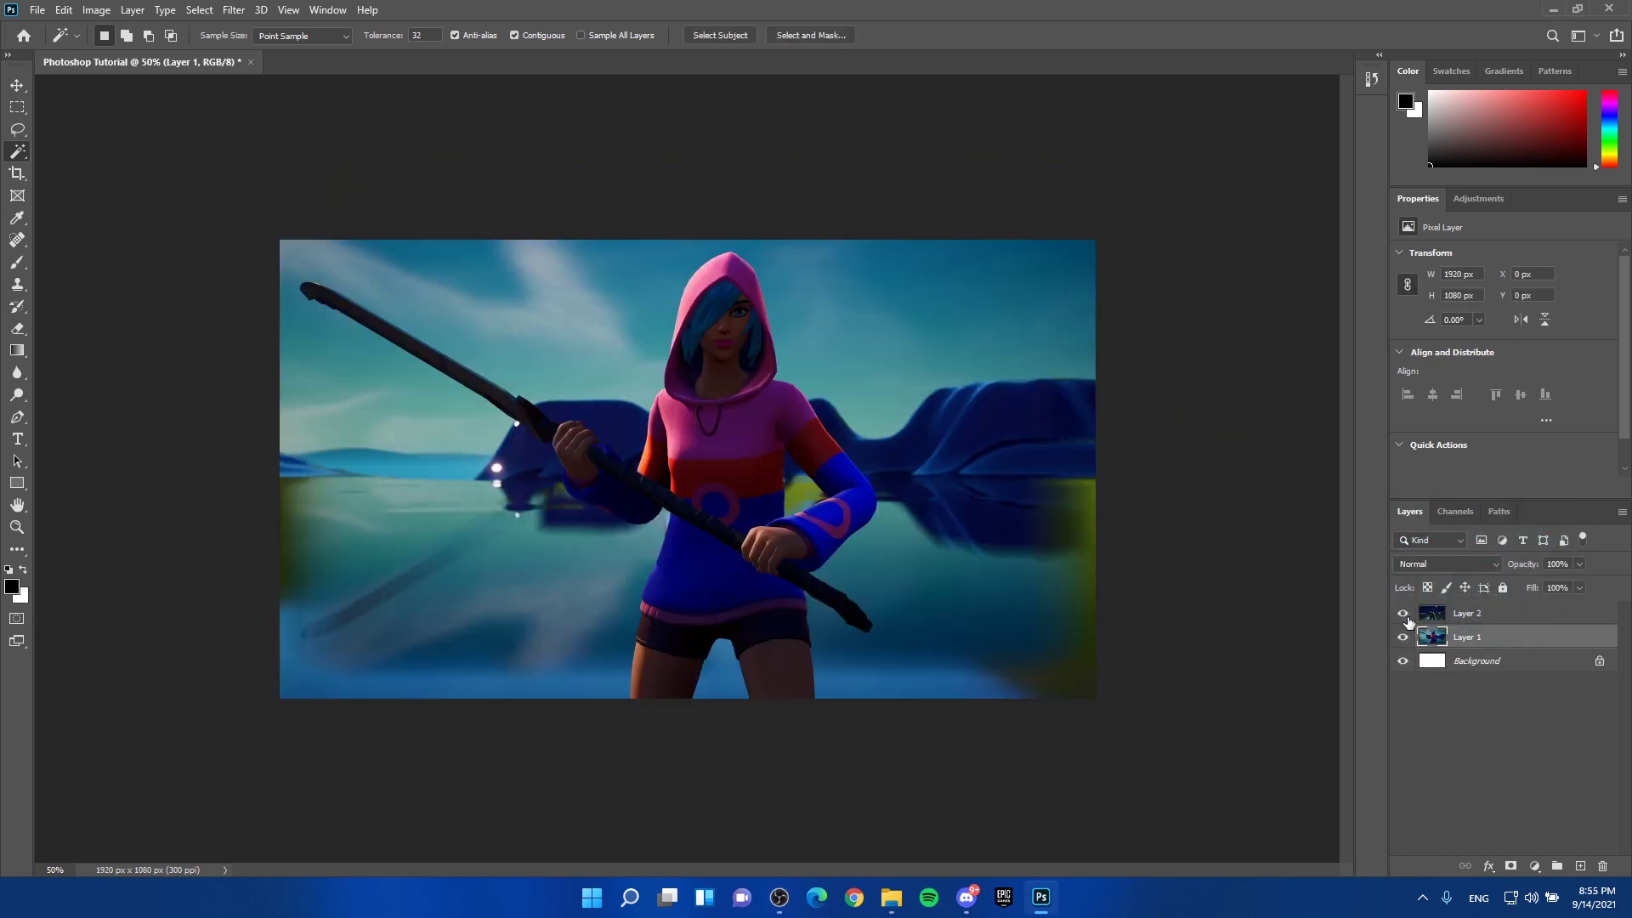
click(1404, 613)
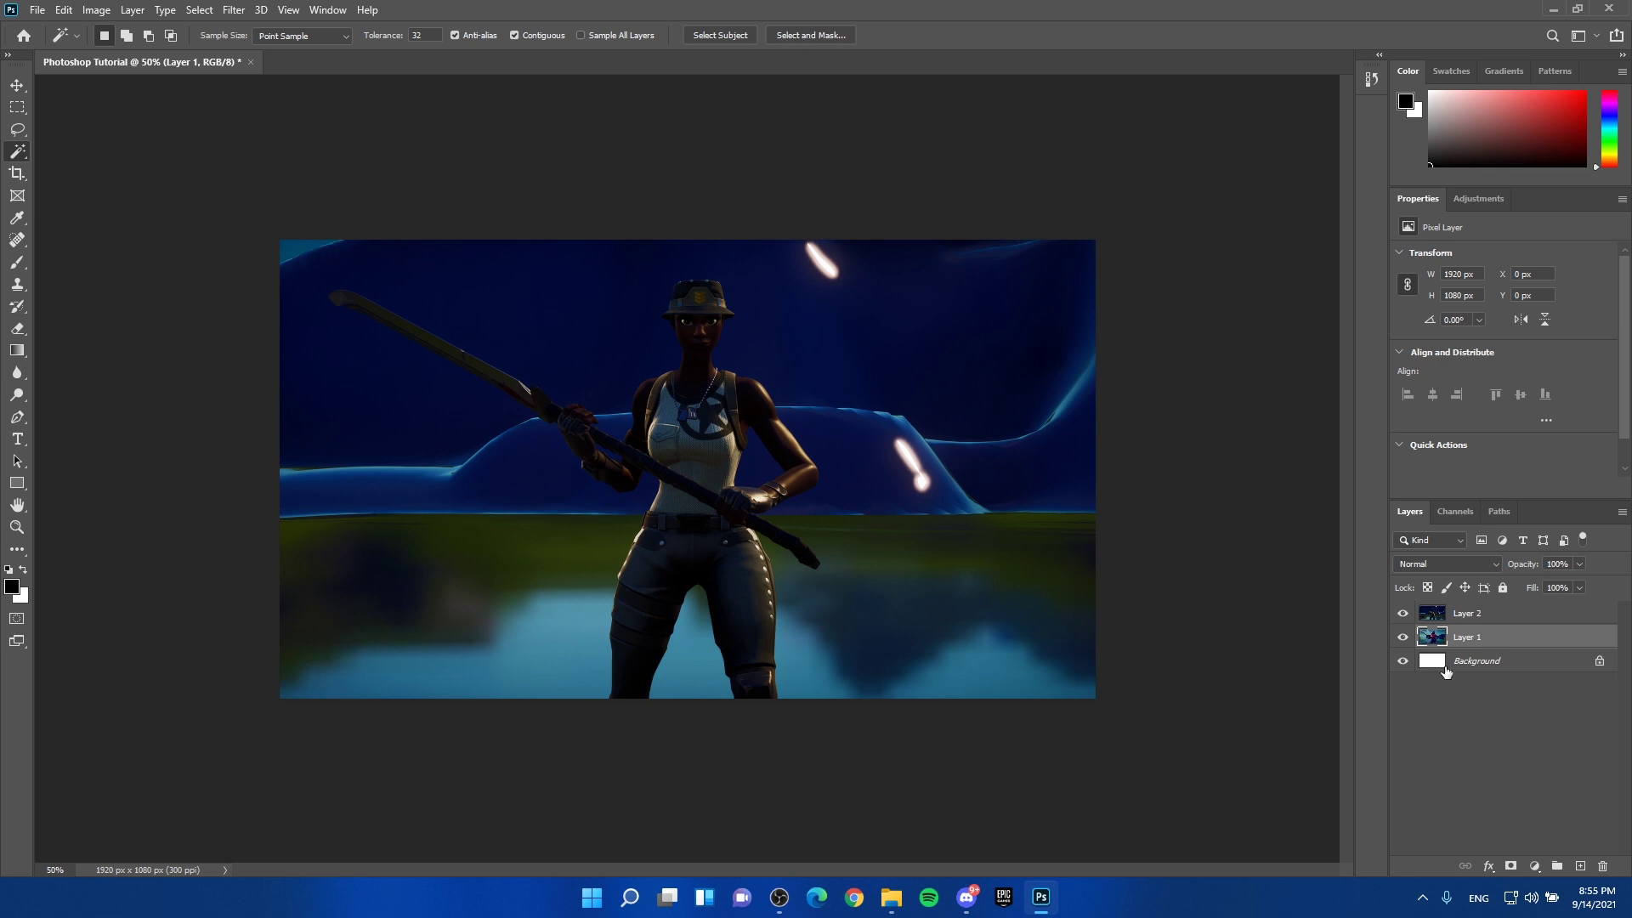
click(1402, 613)
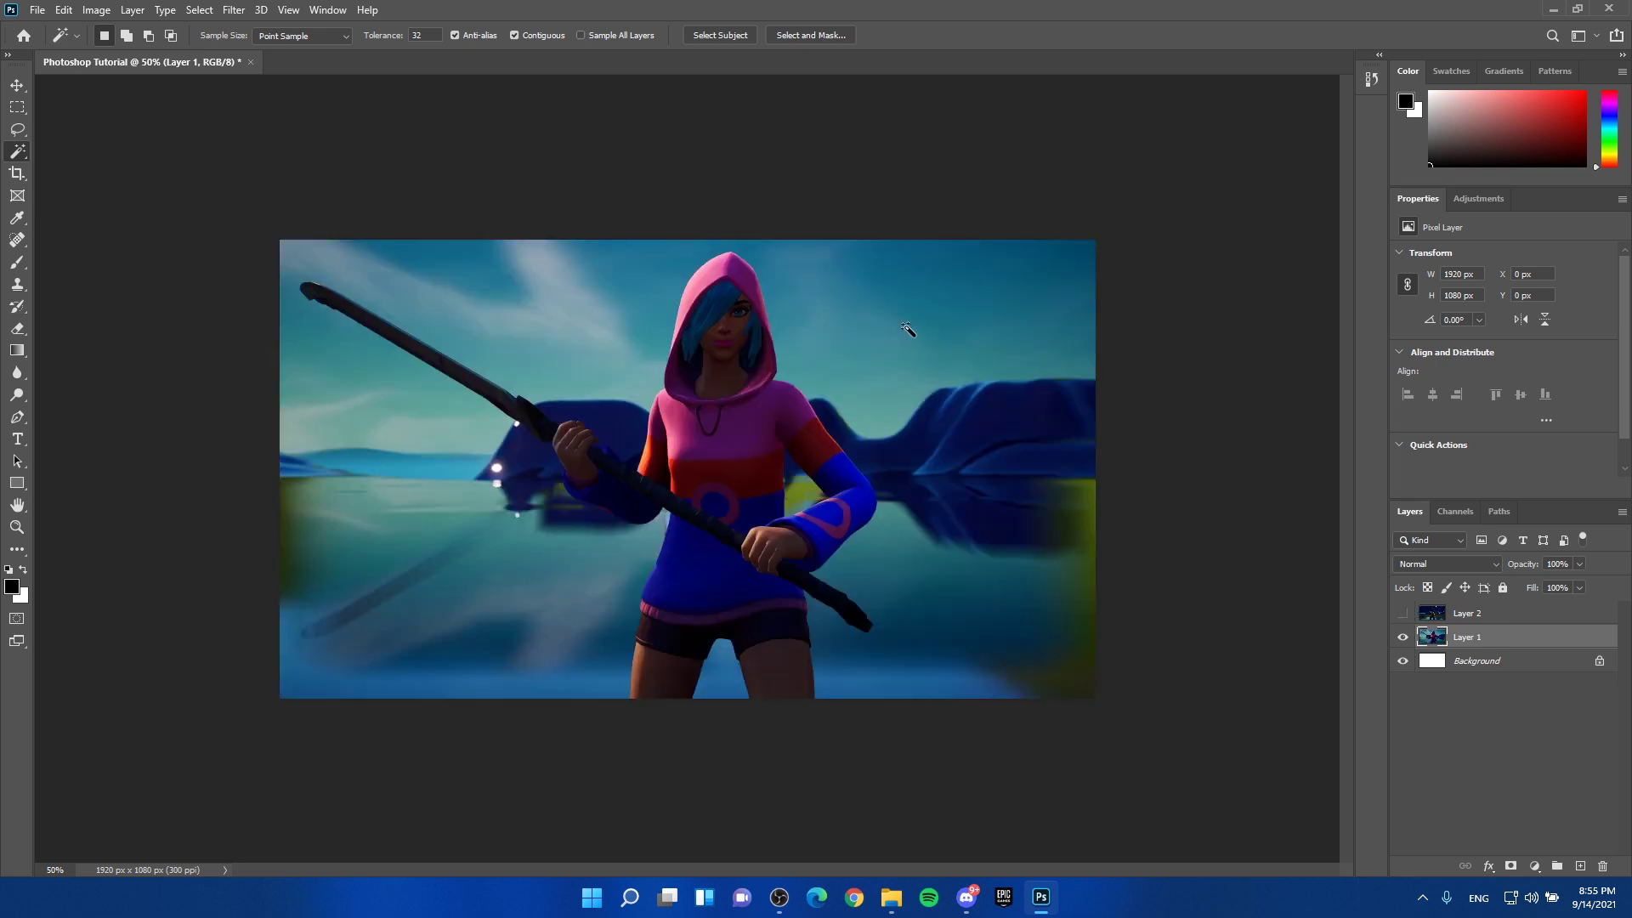
click(941, 293)
key(Delete)
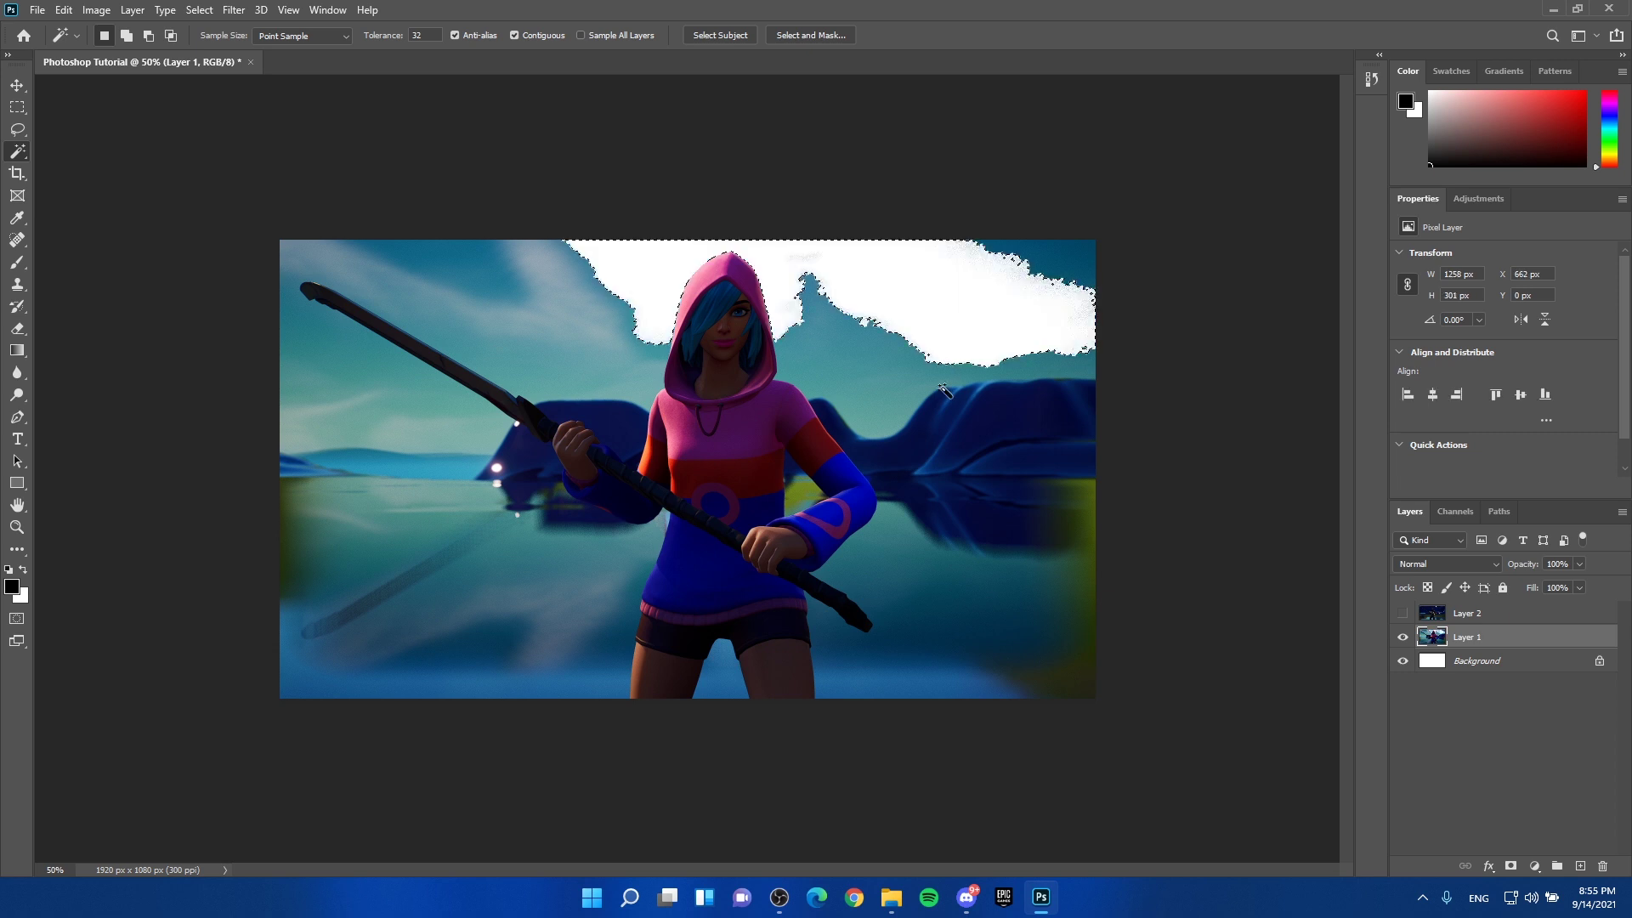
key(ctrl+d)
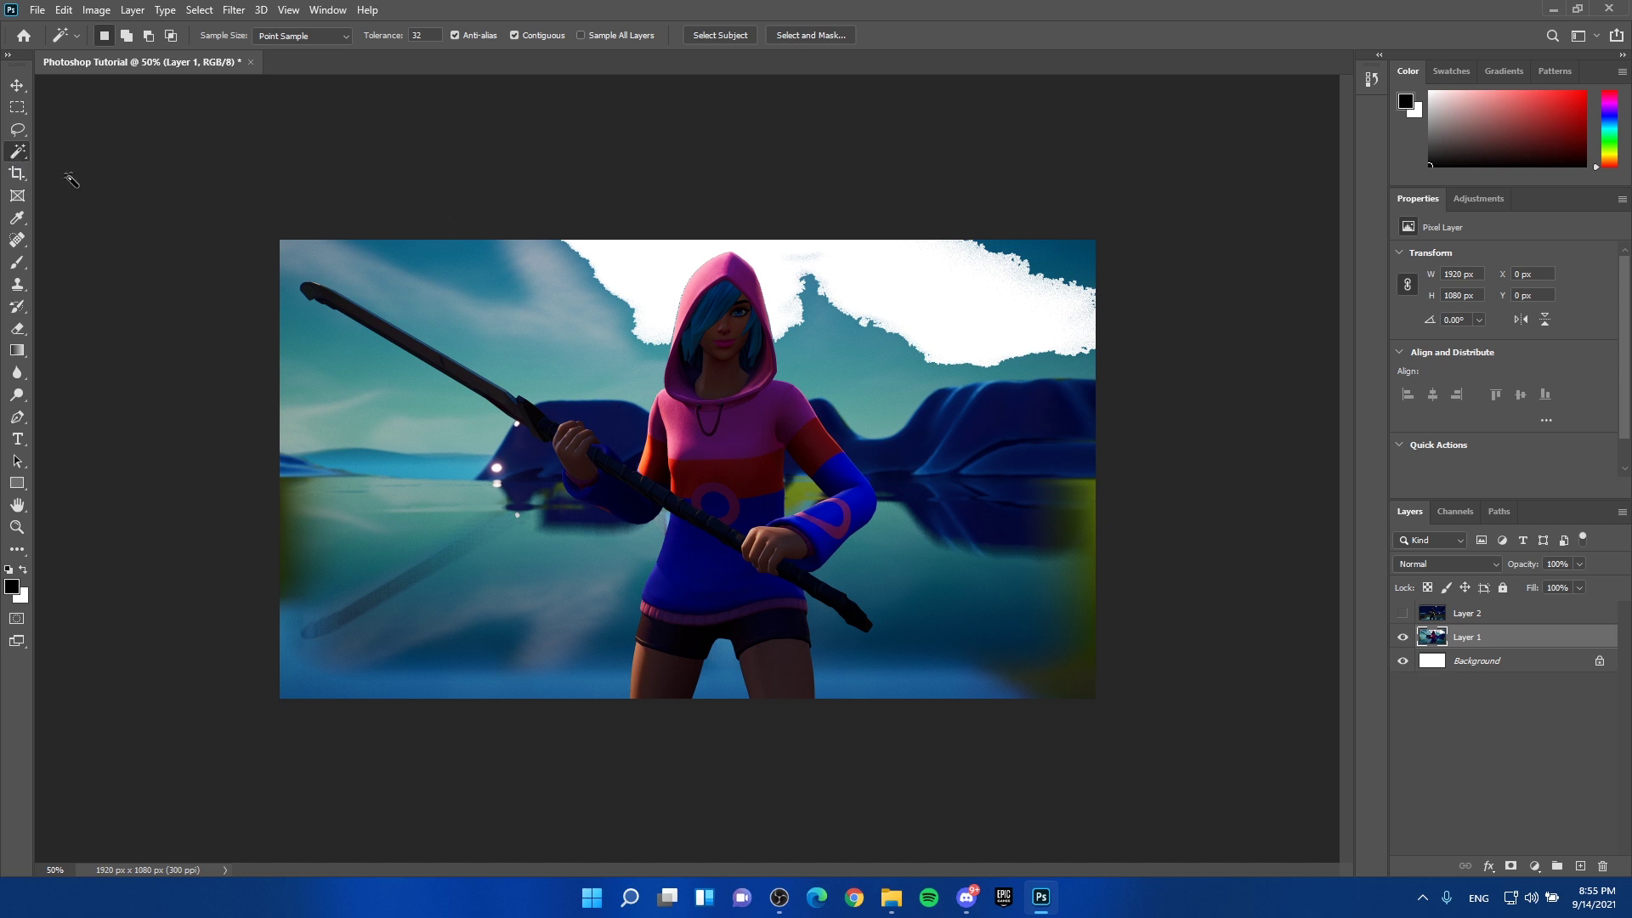
Switch to the Magic Wand and delete the light sky left of the hood.
right_click(24, 157)
click(57, 151)
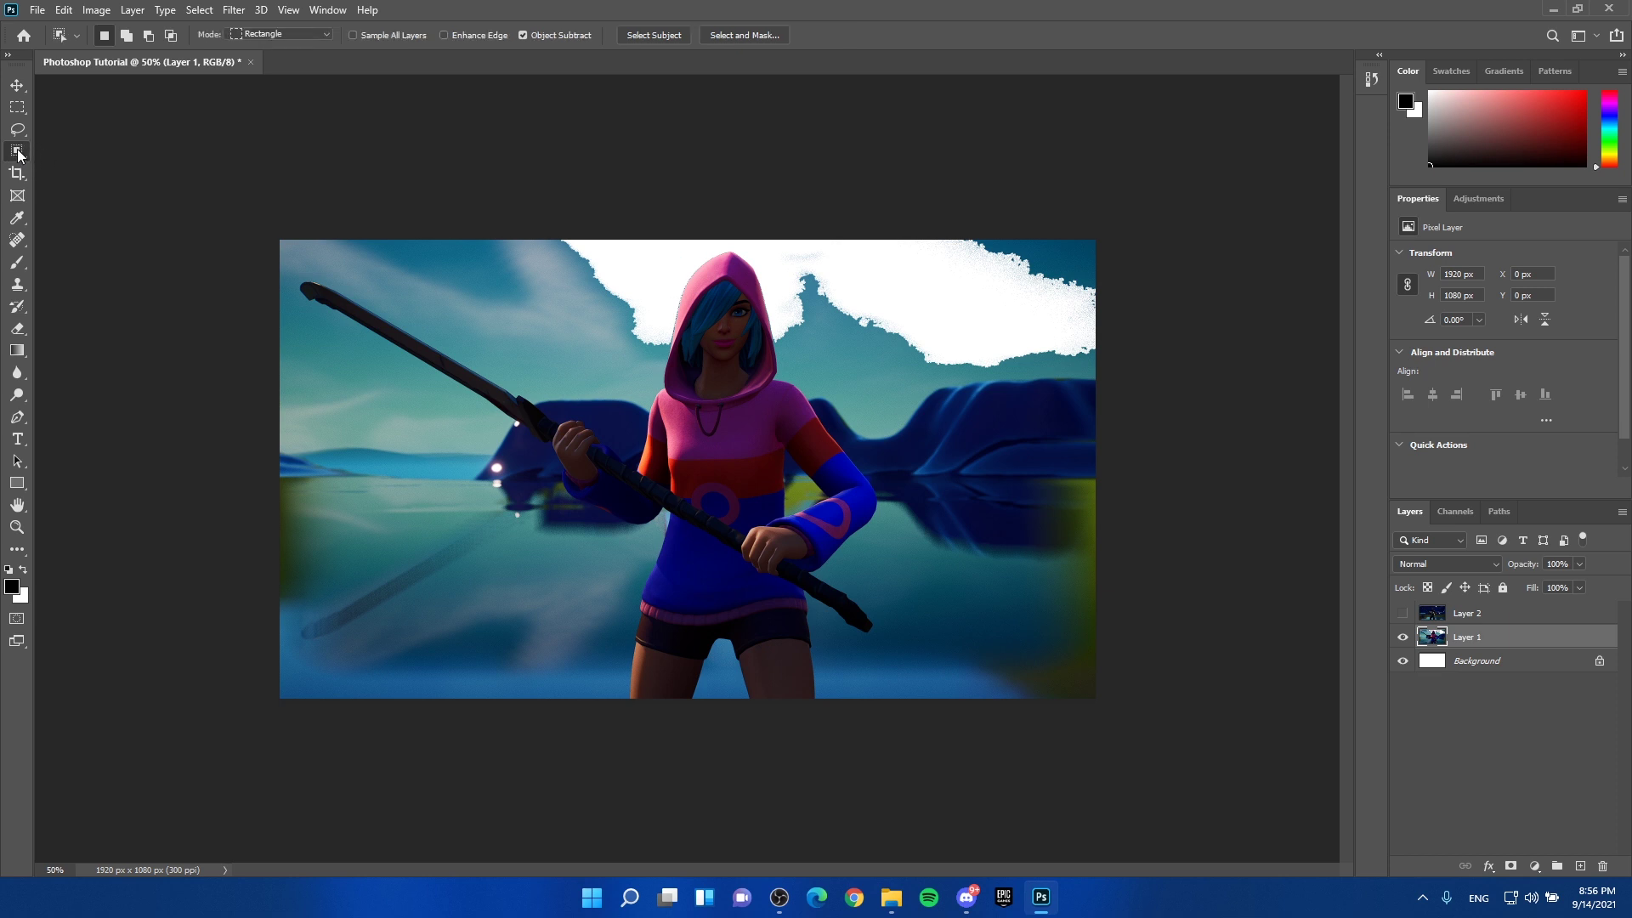
right_click(18, 153)
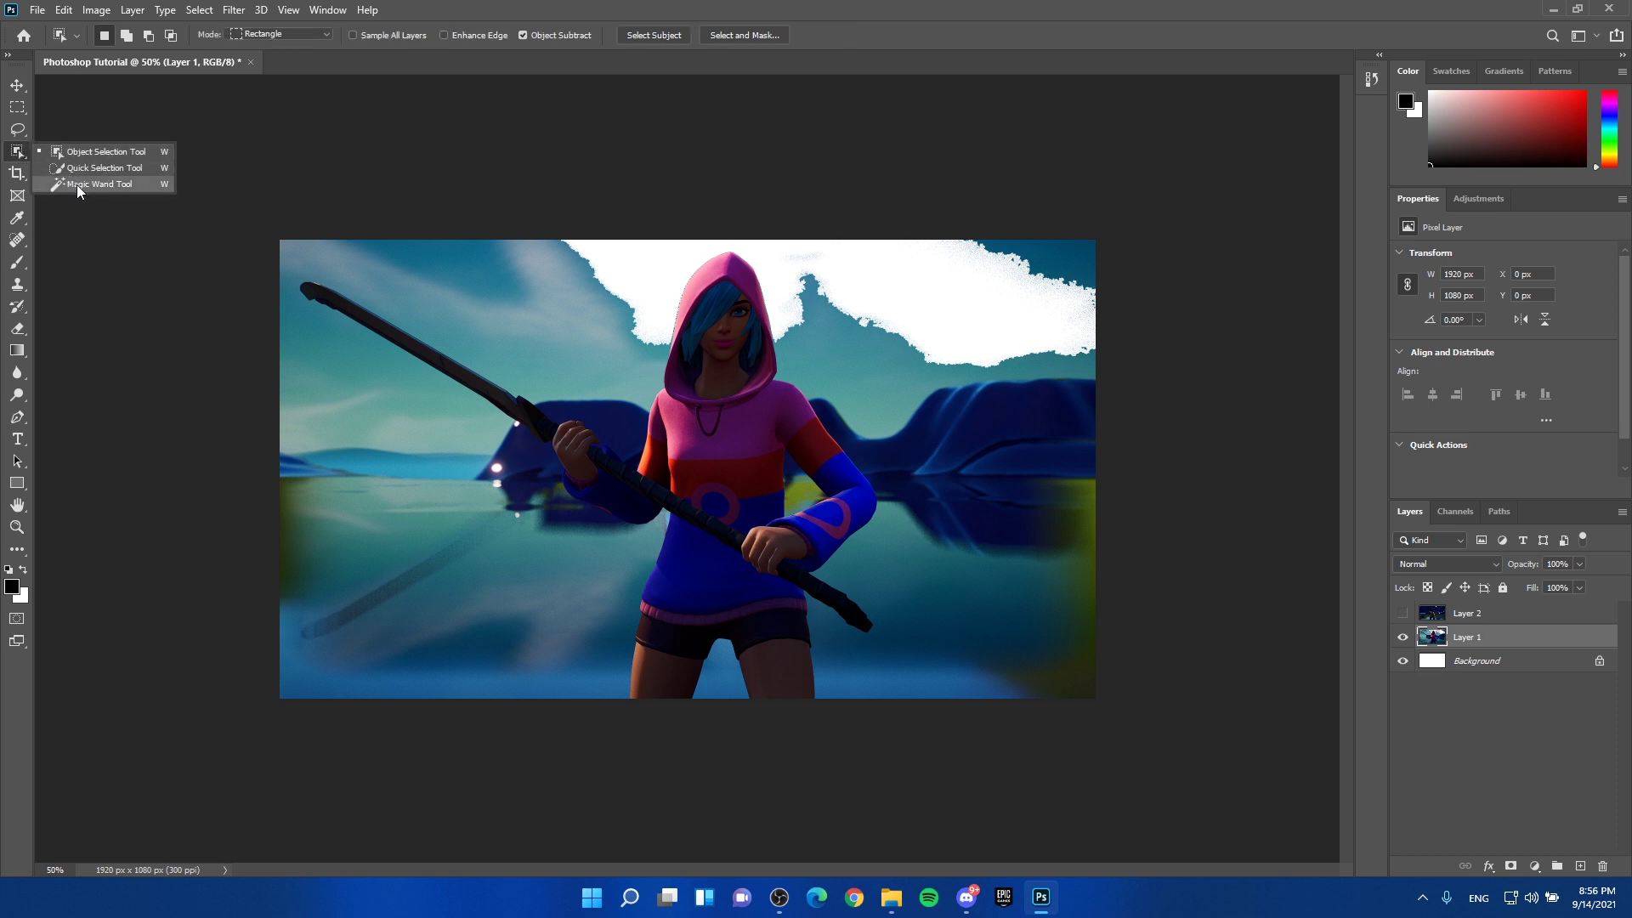
click(77, 186)
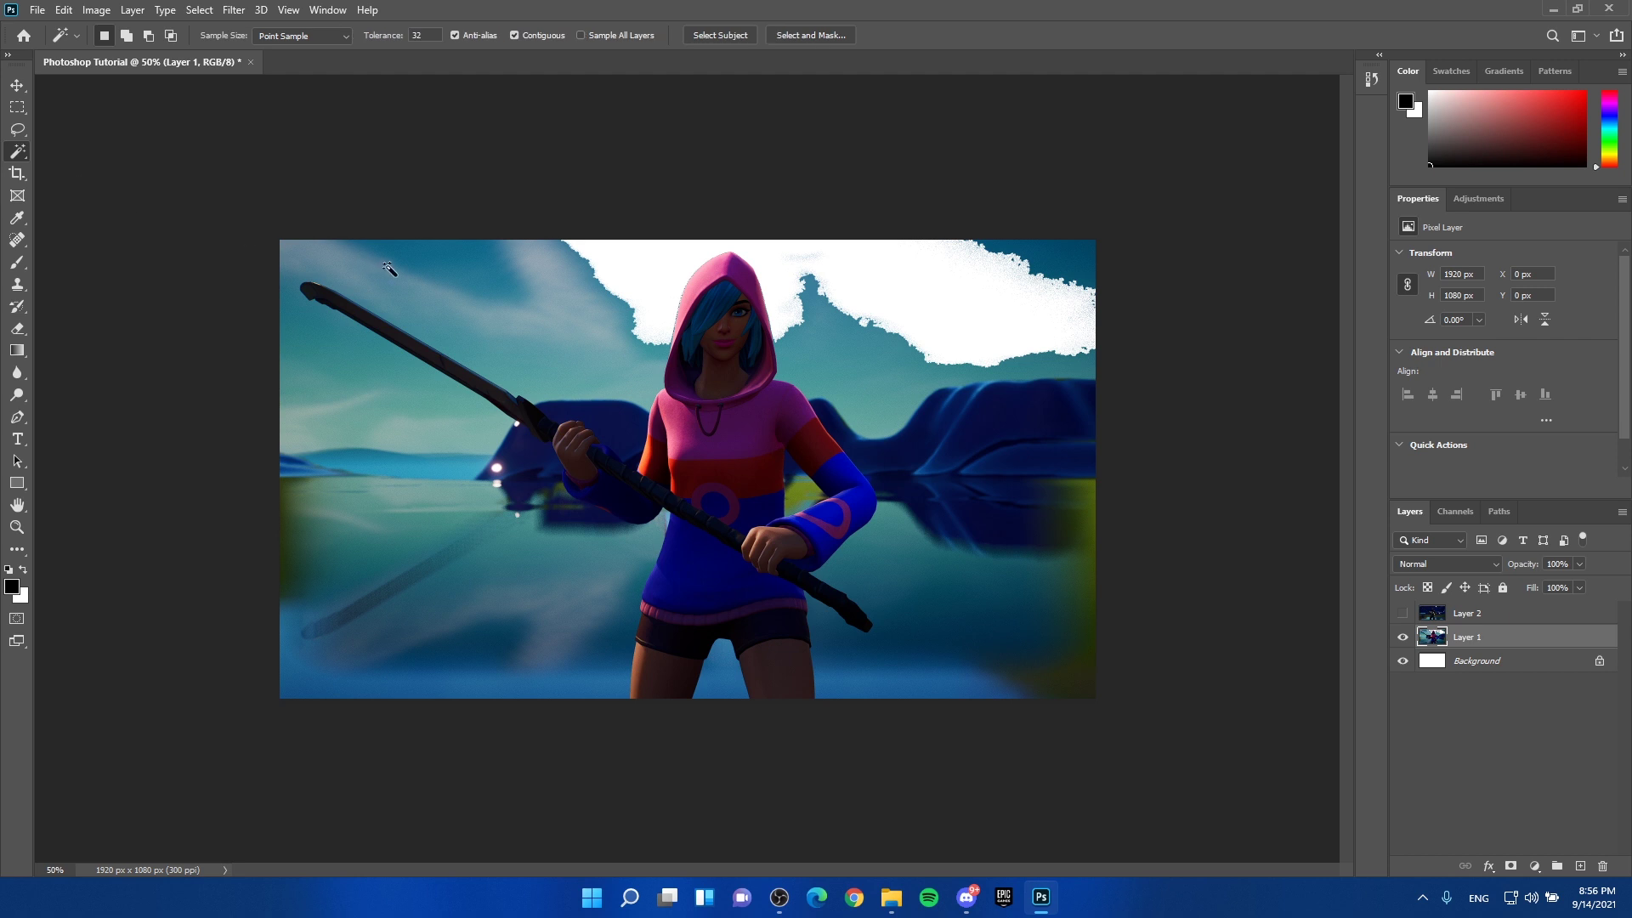
click(565, 282)
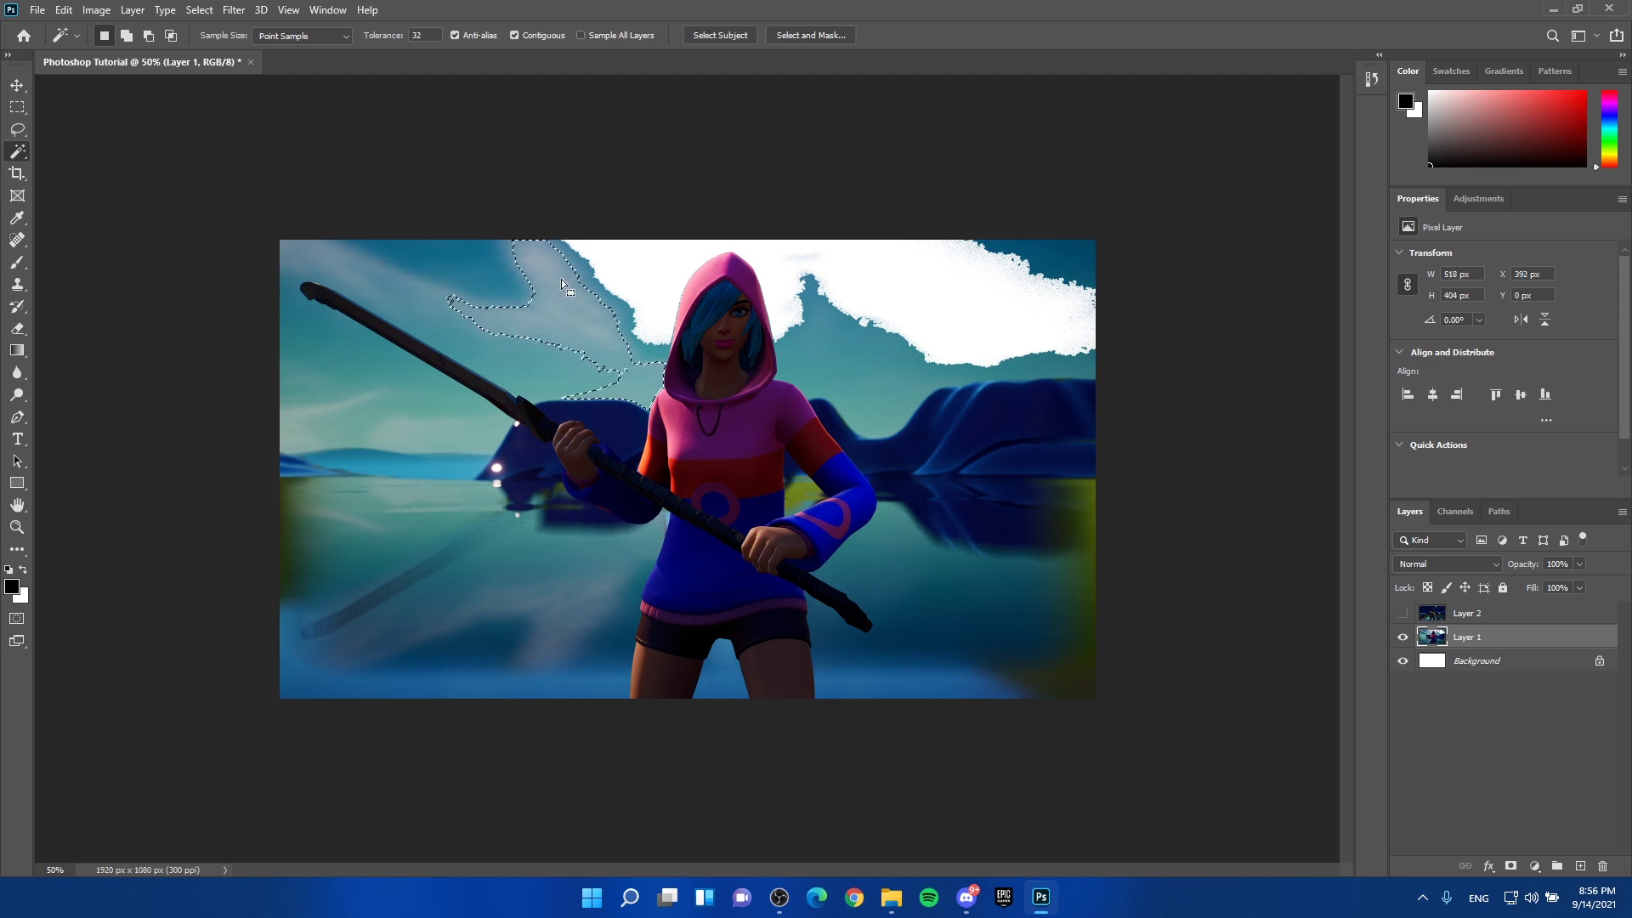
key(Delete)
key(ctrl+d)
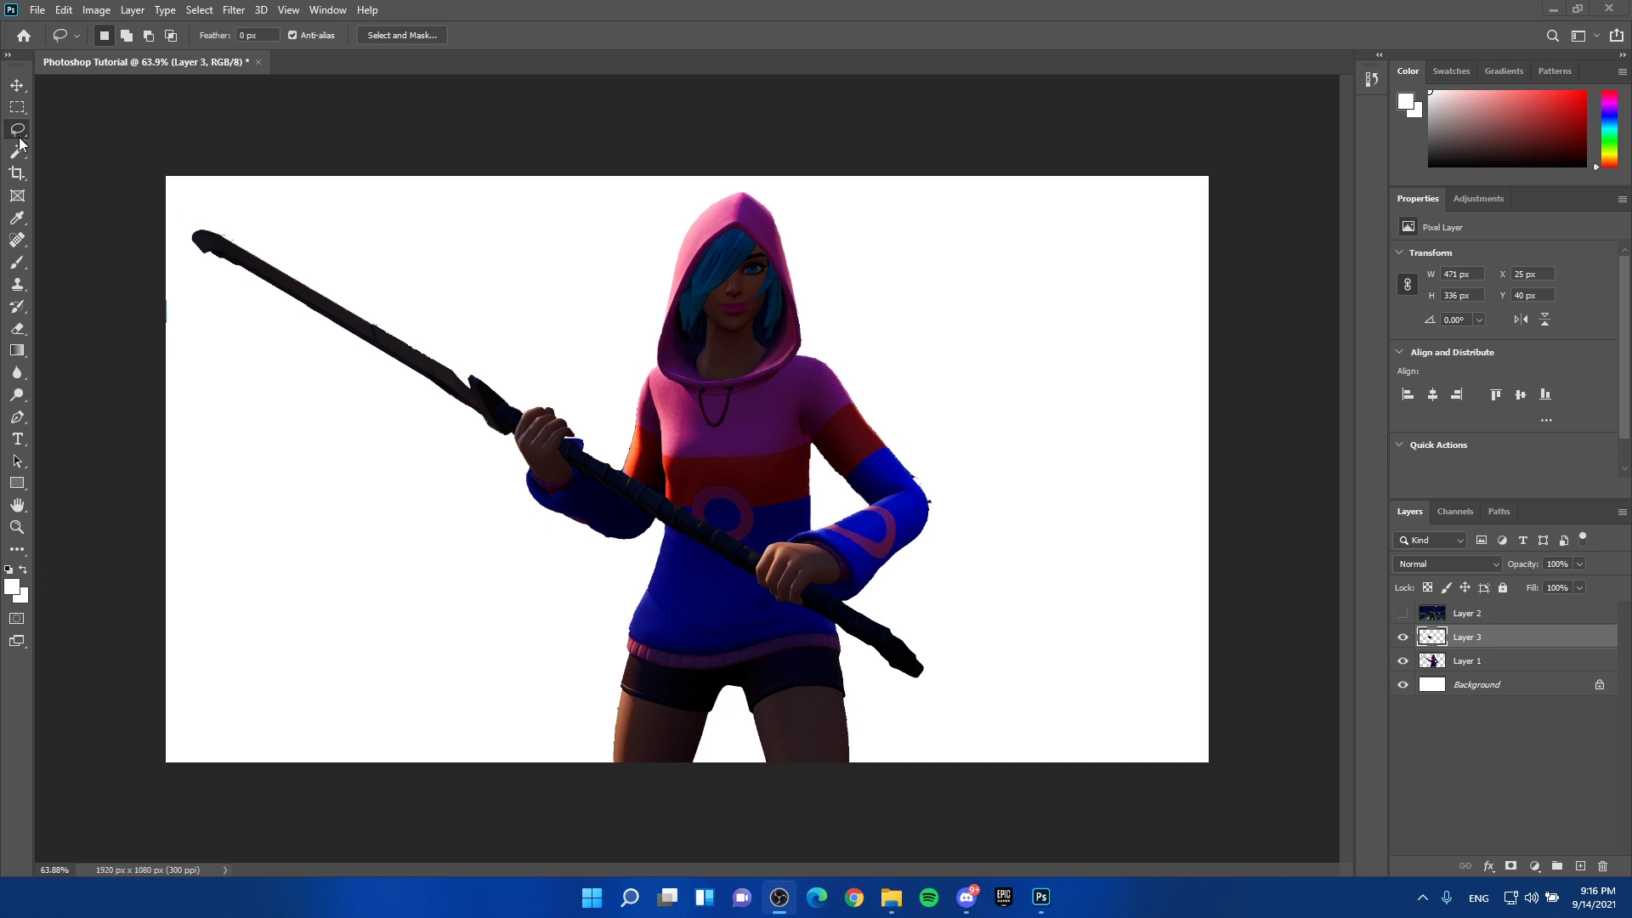
drag(434, 281, 383, 371)
mouse_move(261, 229)
mouse_down()
mouse_move(321, 267)
mouse_move(382, 268)
mouse_move(260, 249)
mouse_up()
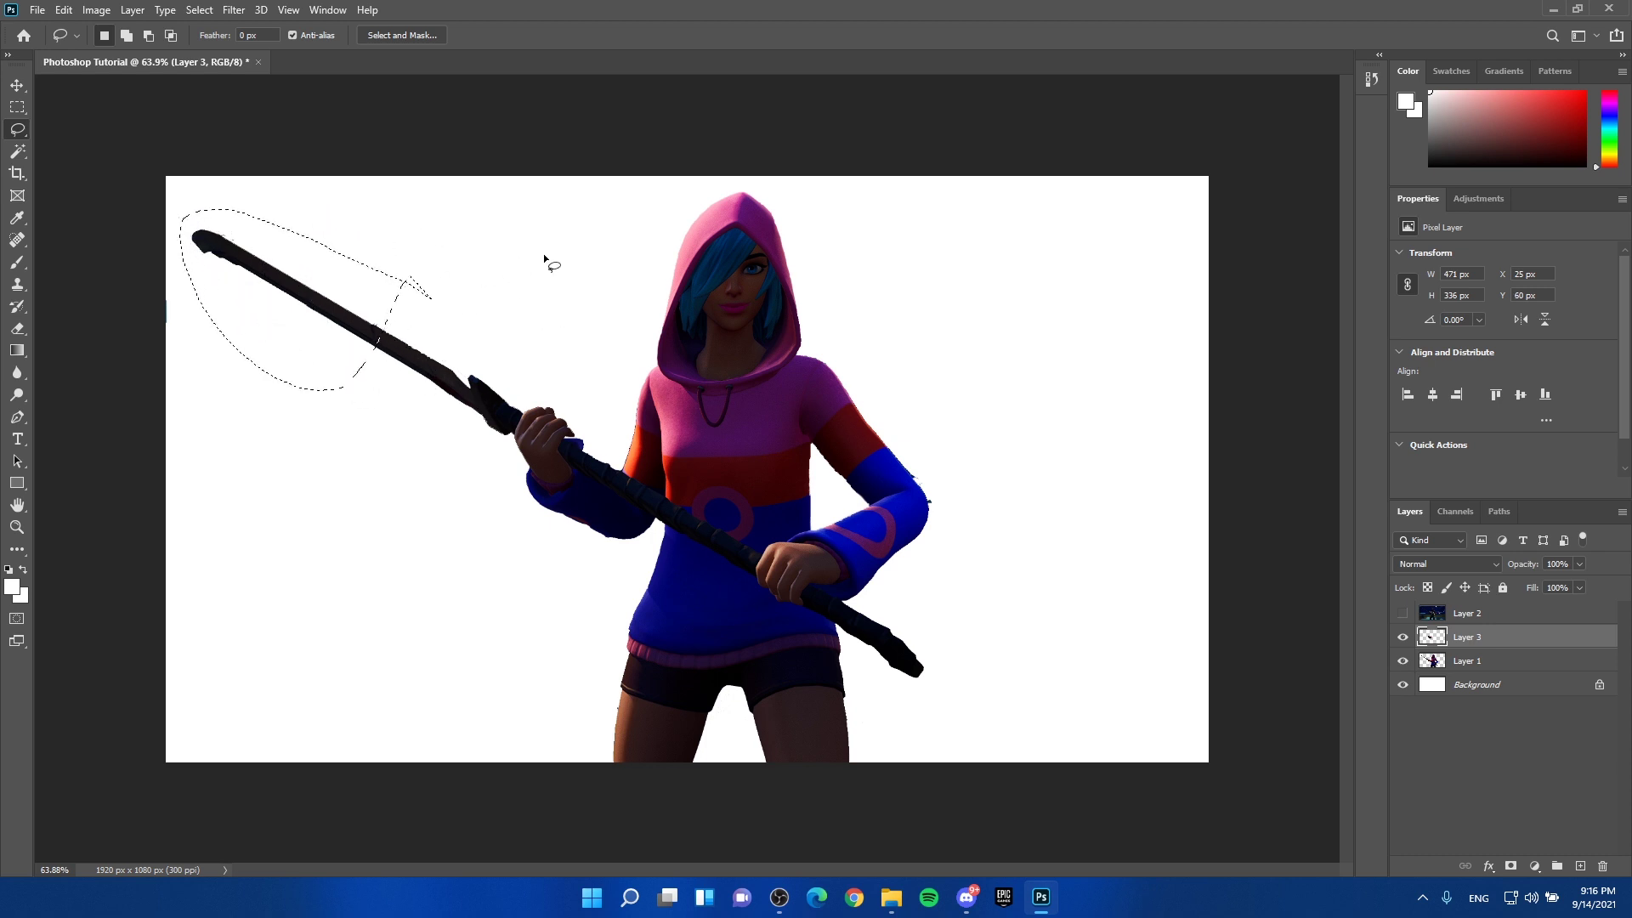
mouse_move(545, 260)
mouse_down()
mouse_move(498, 502)
mouse_move(543, 262)
mouse_up()
mouse_move(589, 374)
mouse_down()
mouse_move(613, 430)
mouse_move(710, 472)
mouse_up()
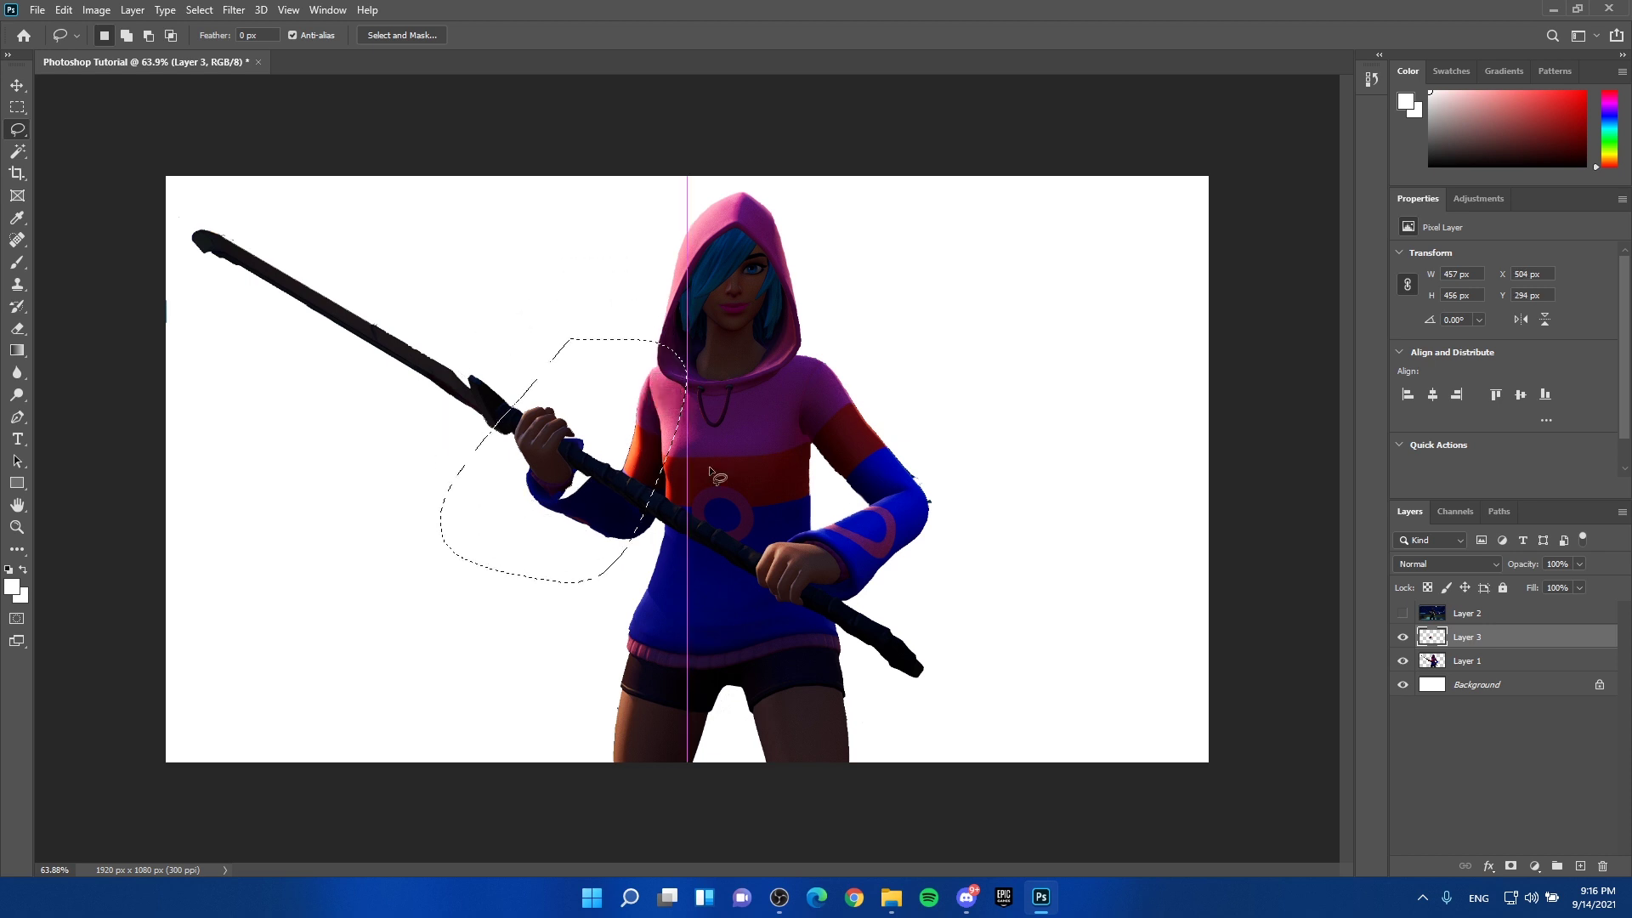
click(1404, 637)
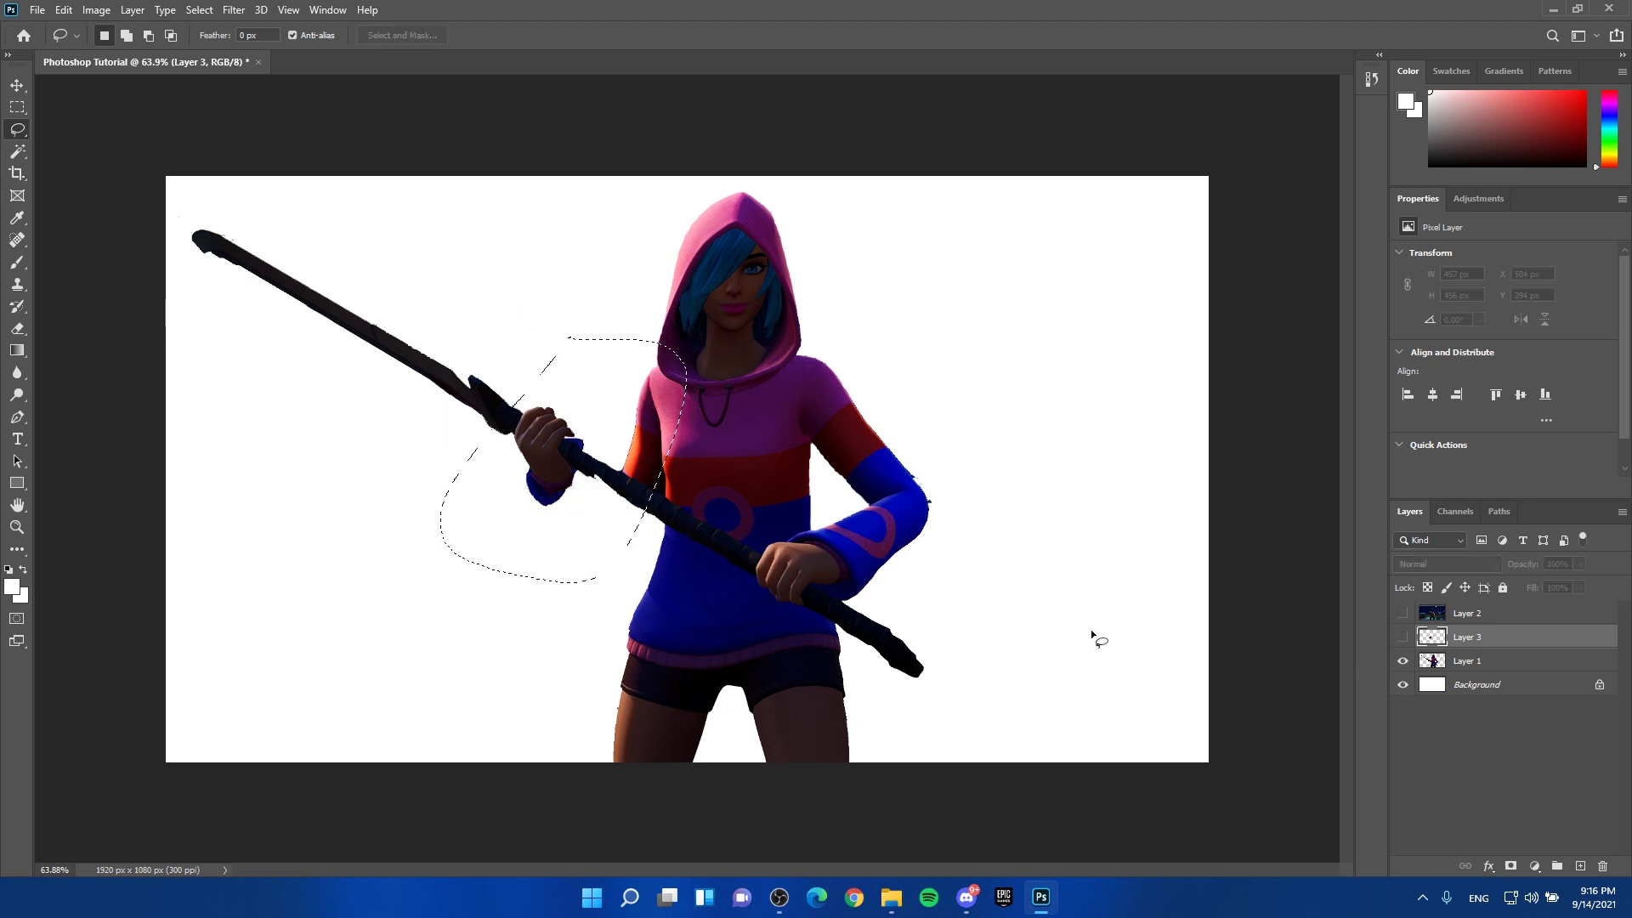
click(1467, 662)
drag(649, 459, 749, 378)
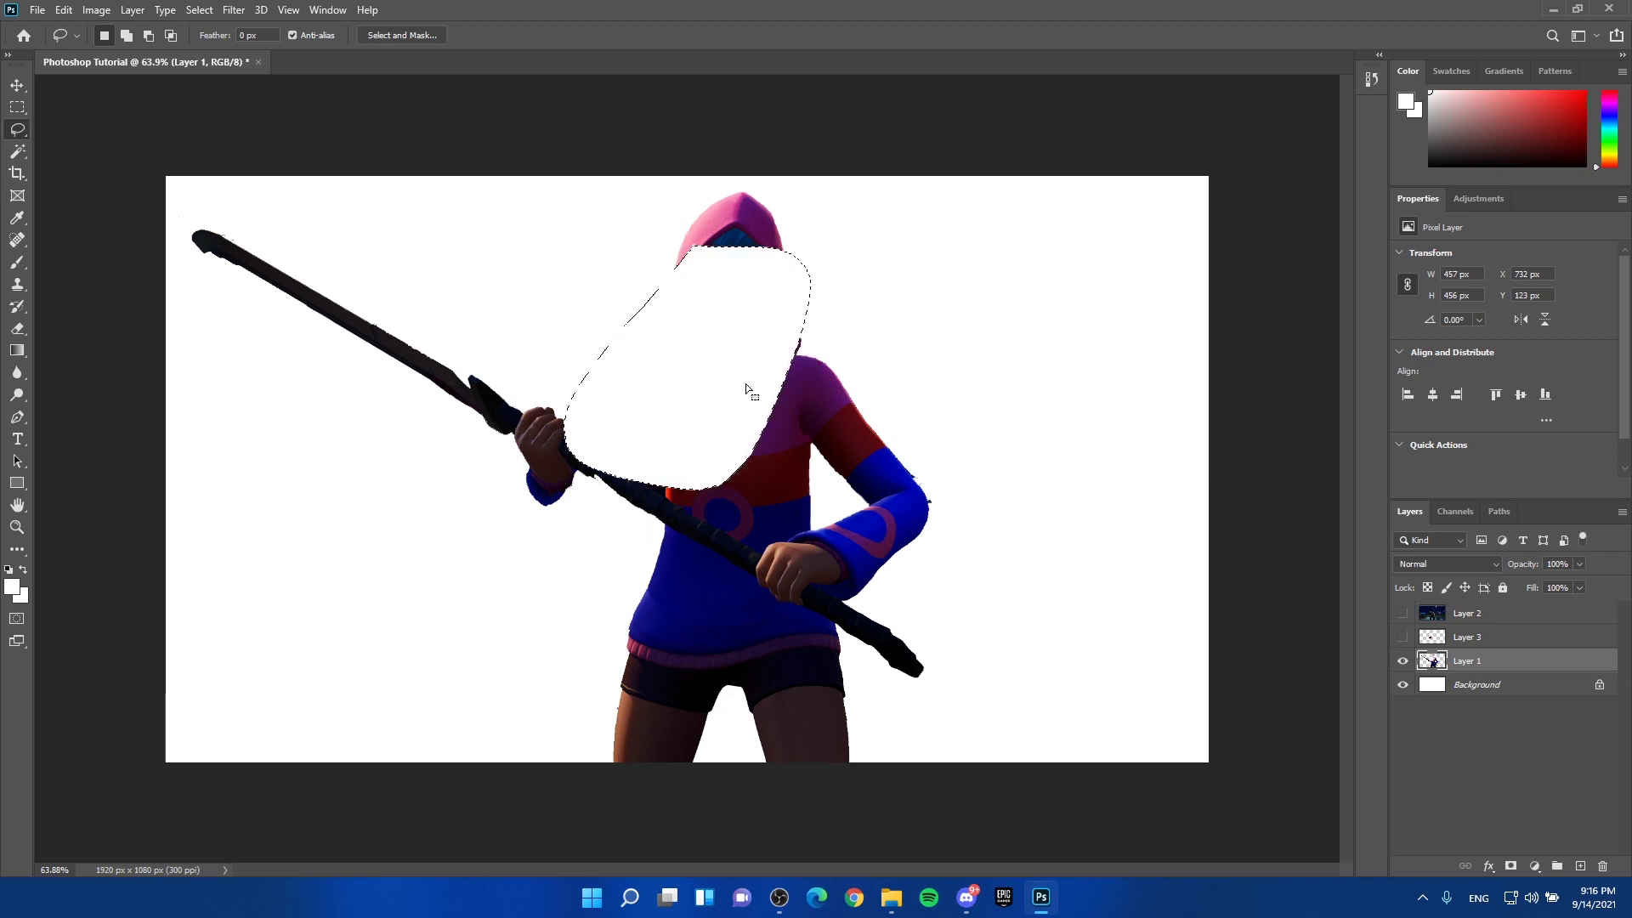
key(ctrl+z)
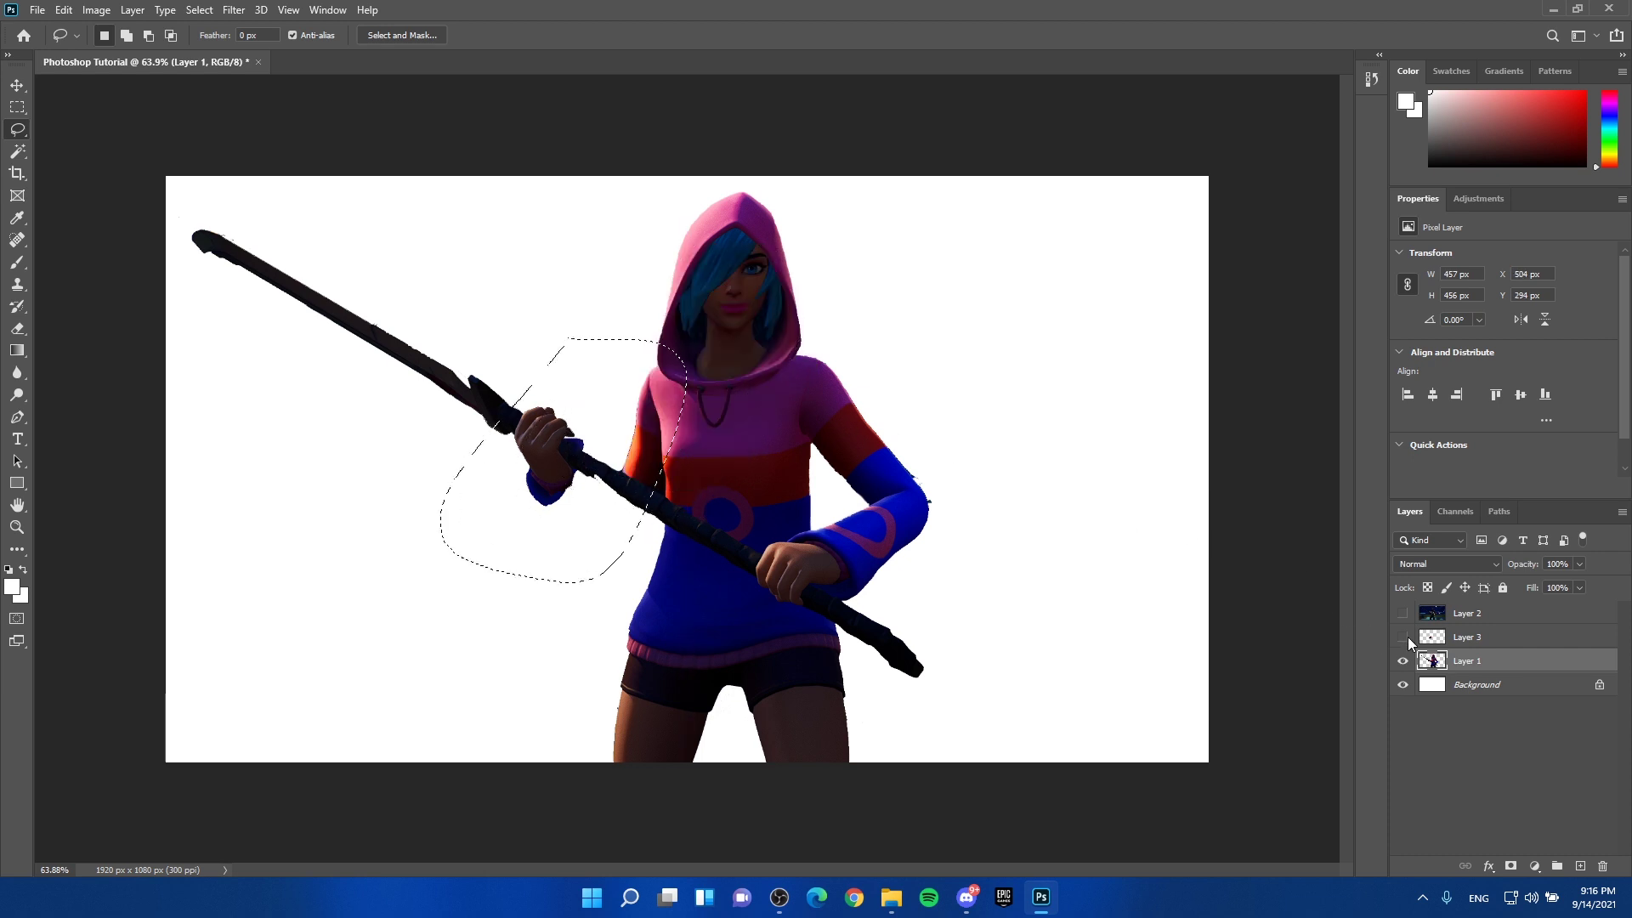
click(1404, 637)
mouse_move(643, 528)
mouse_down()
mouse_move(613, 446)
mouse_move(536, 361)
mouse_up()
key(ctrl+d)
click(18, 152)
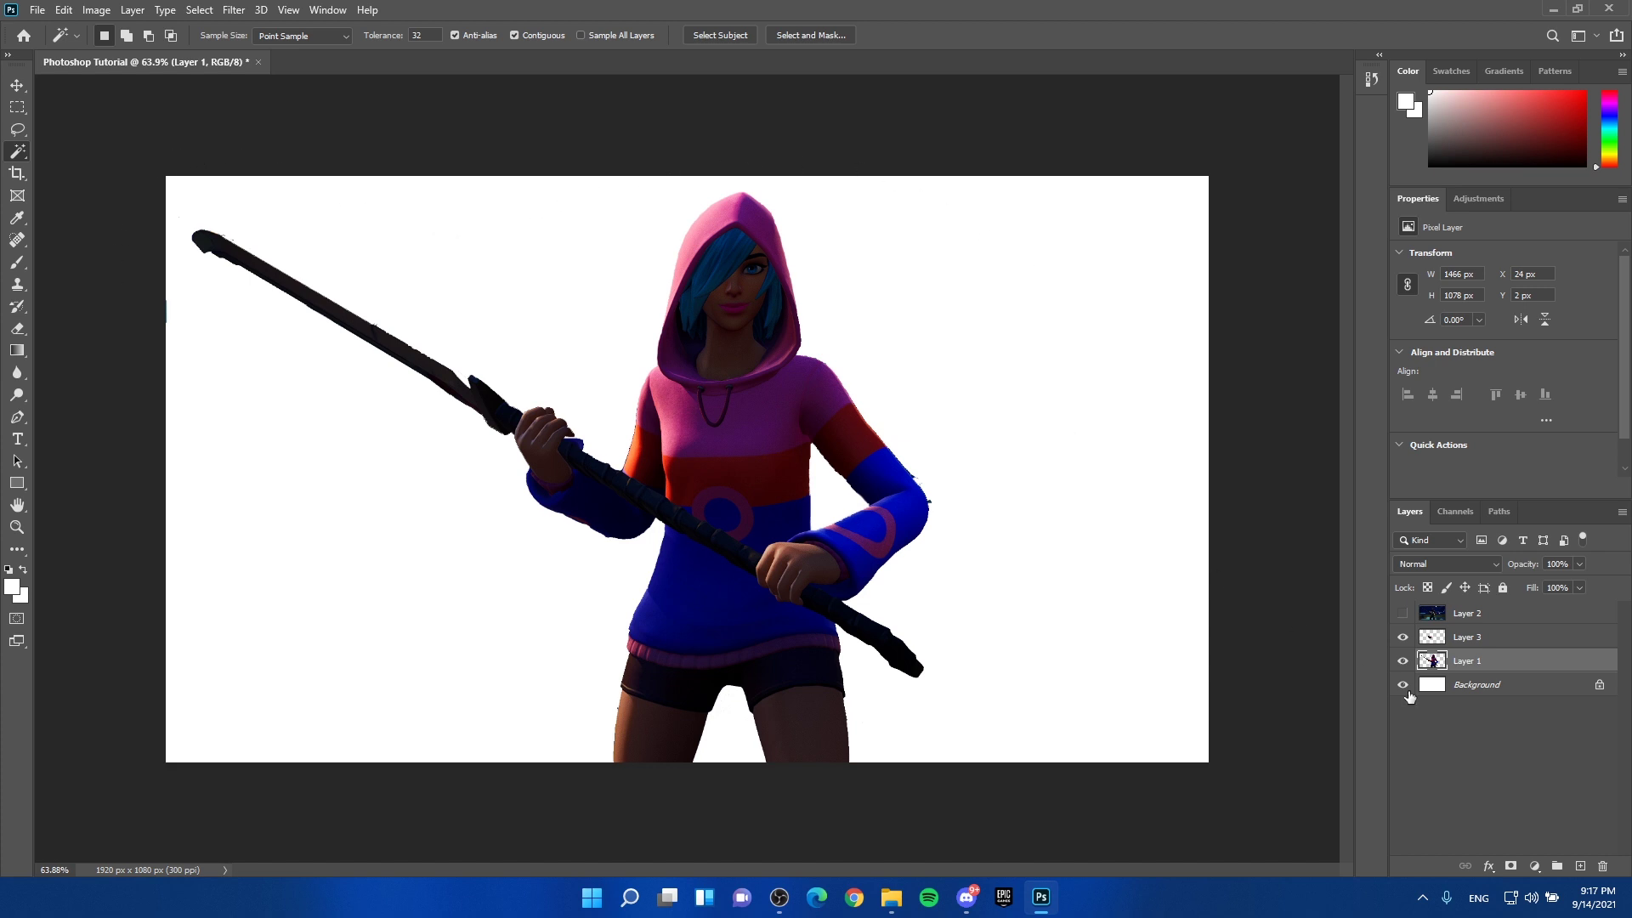
Select the Background layer and make the Recon character layer visible.
click(1469, 692)
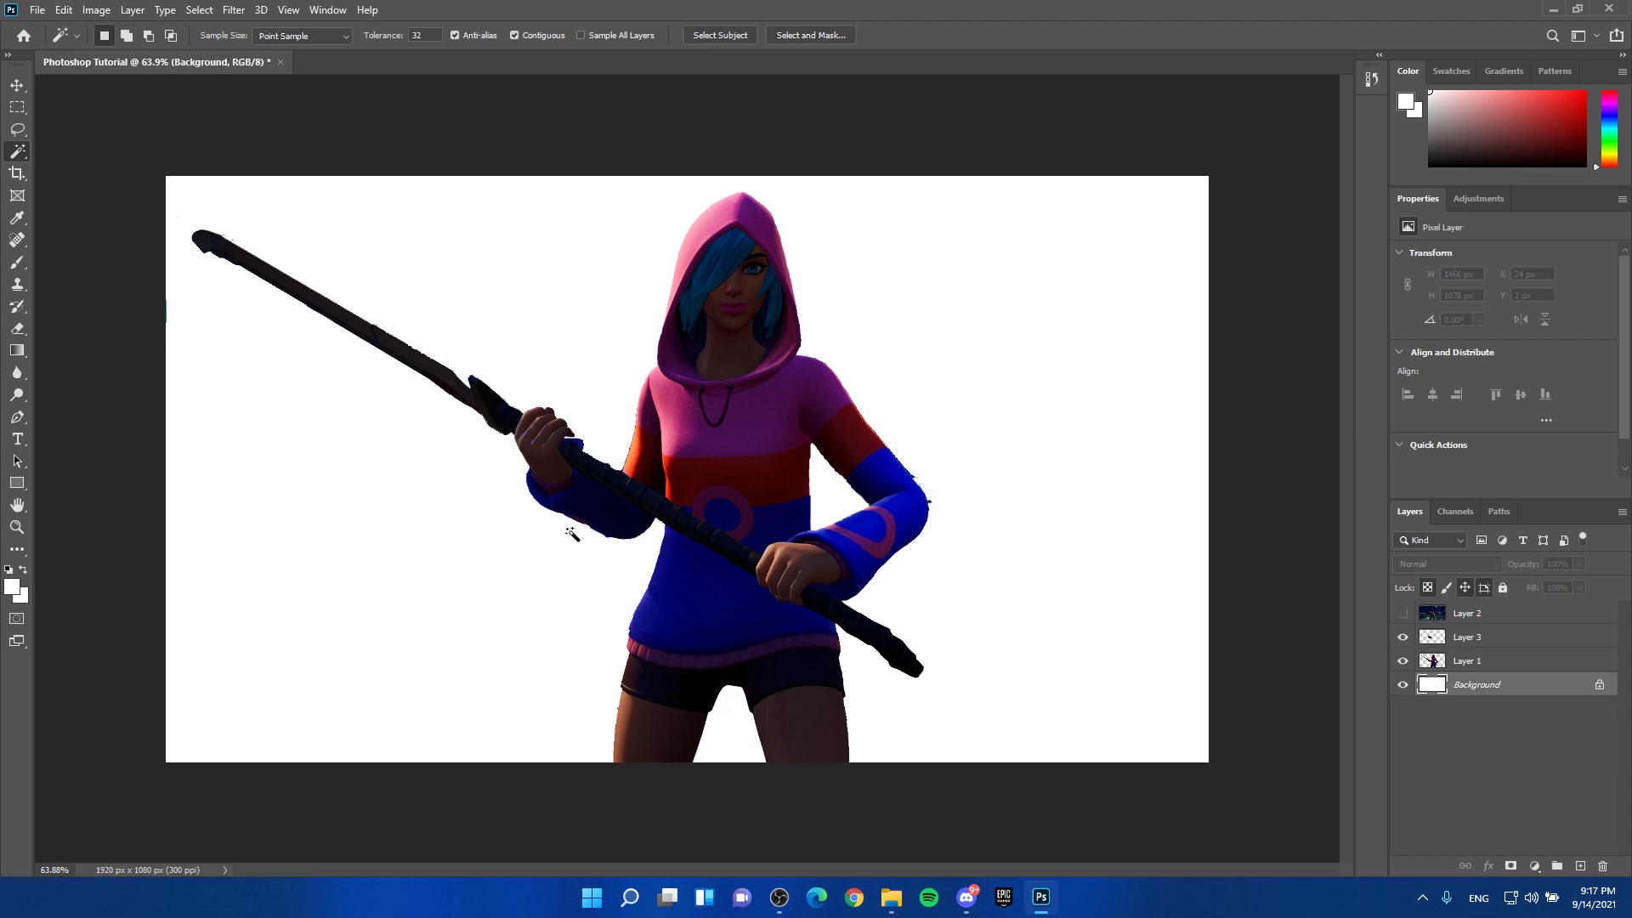
click(1403, 617)
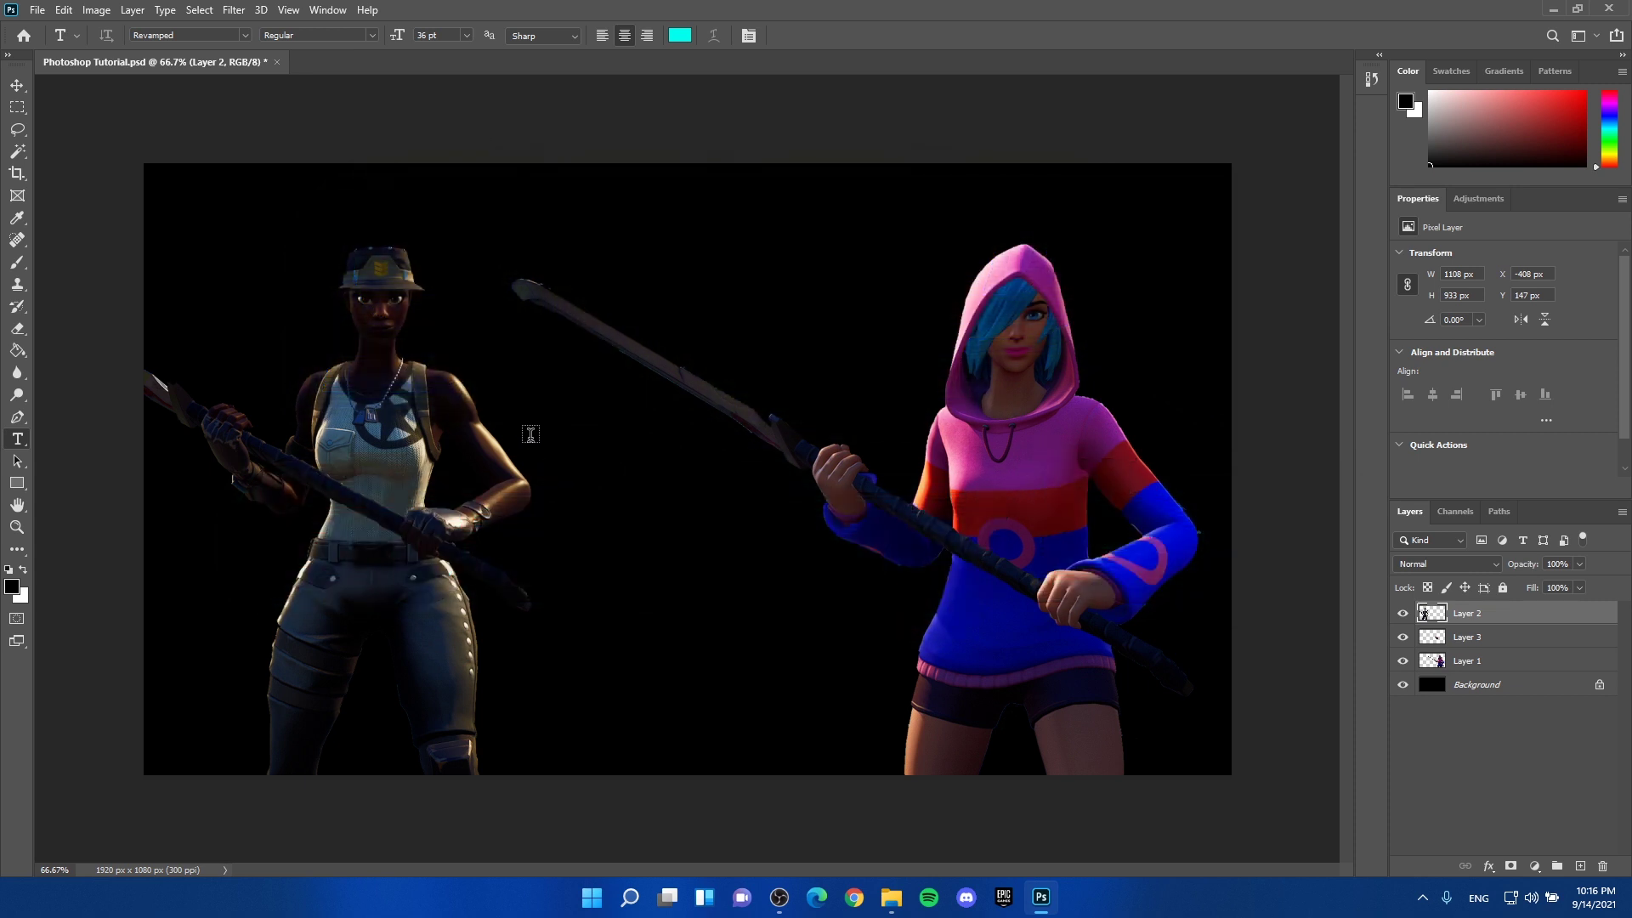
Create and commit a BESNO text box spanning the gap between the two characters.
drag(500, 414, 1065, 672)
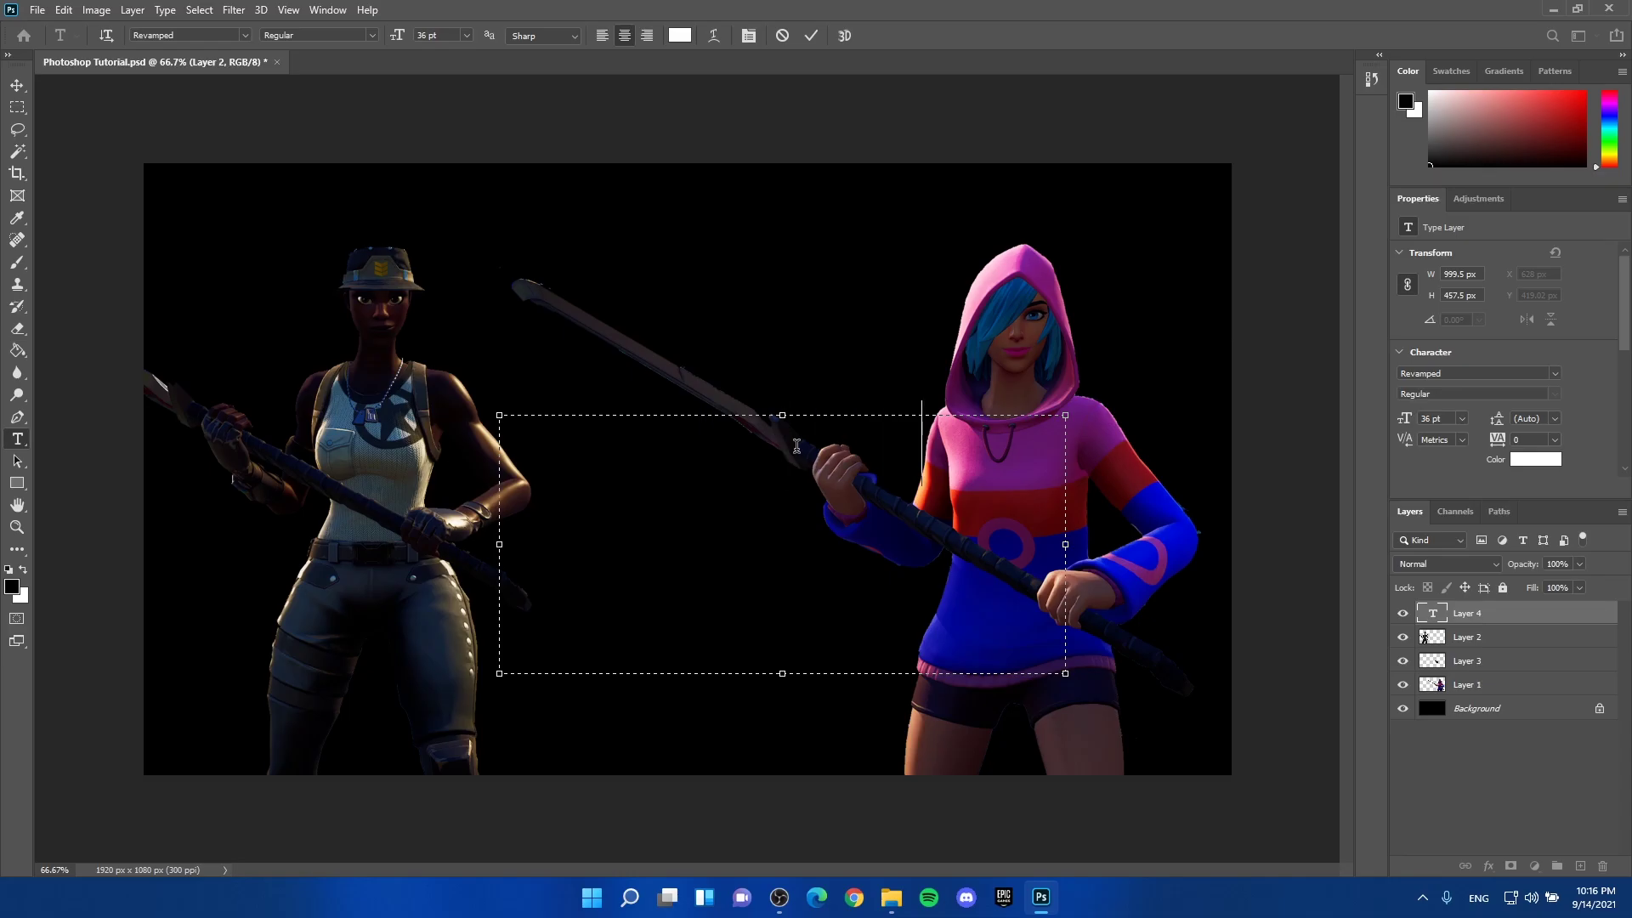
text(BESNO)
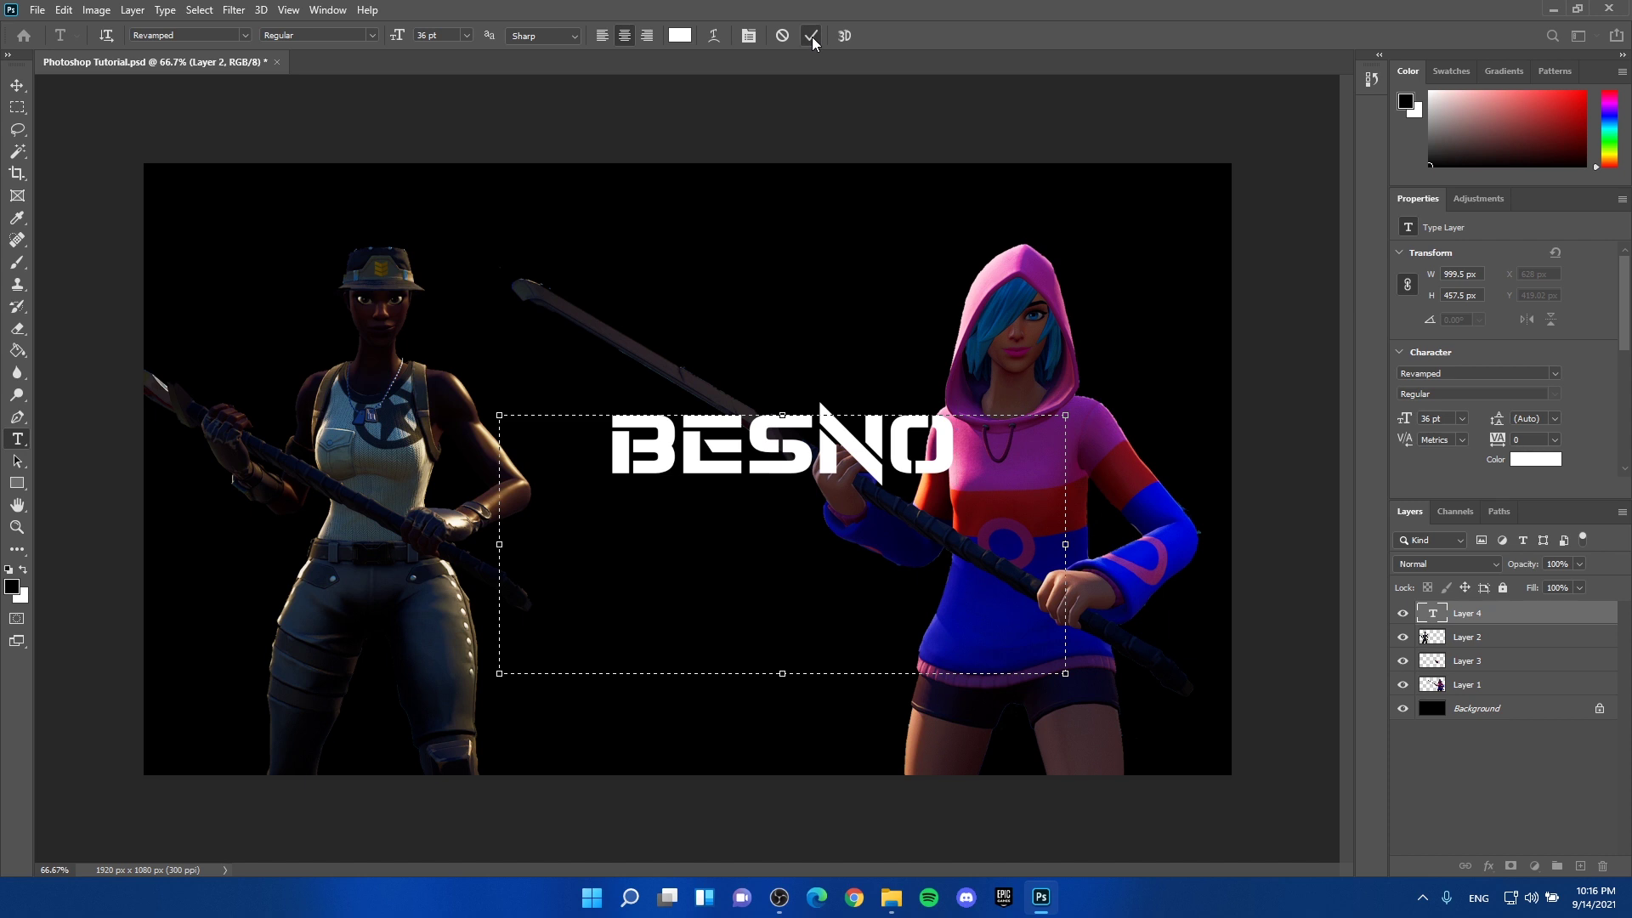
click(812, 39)
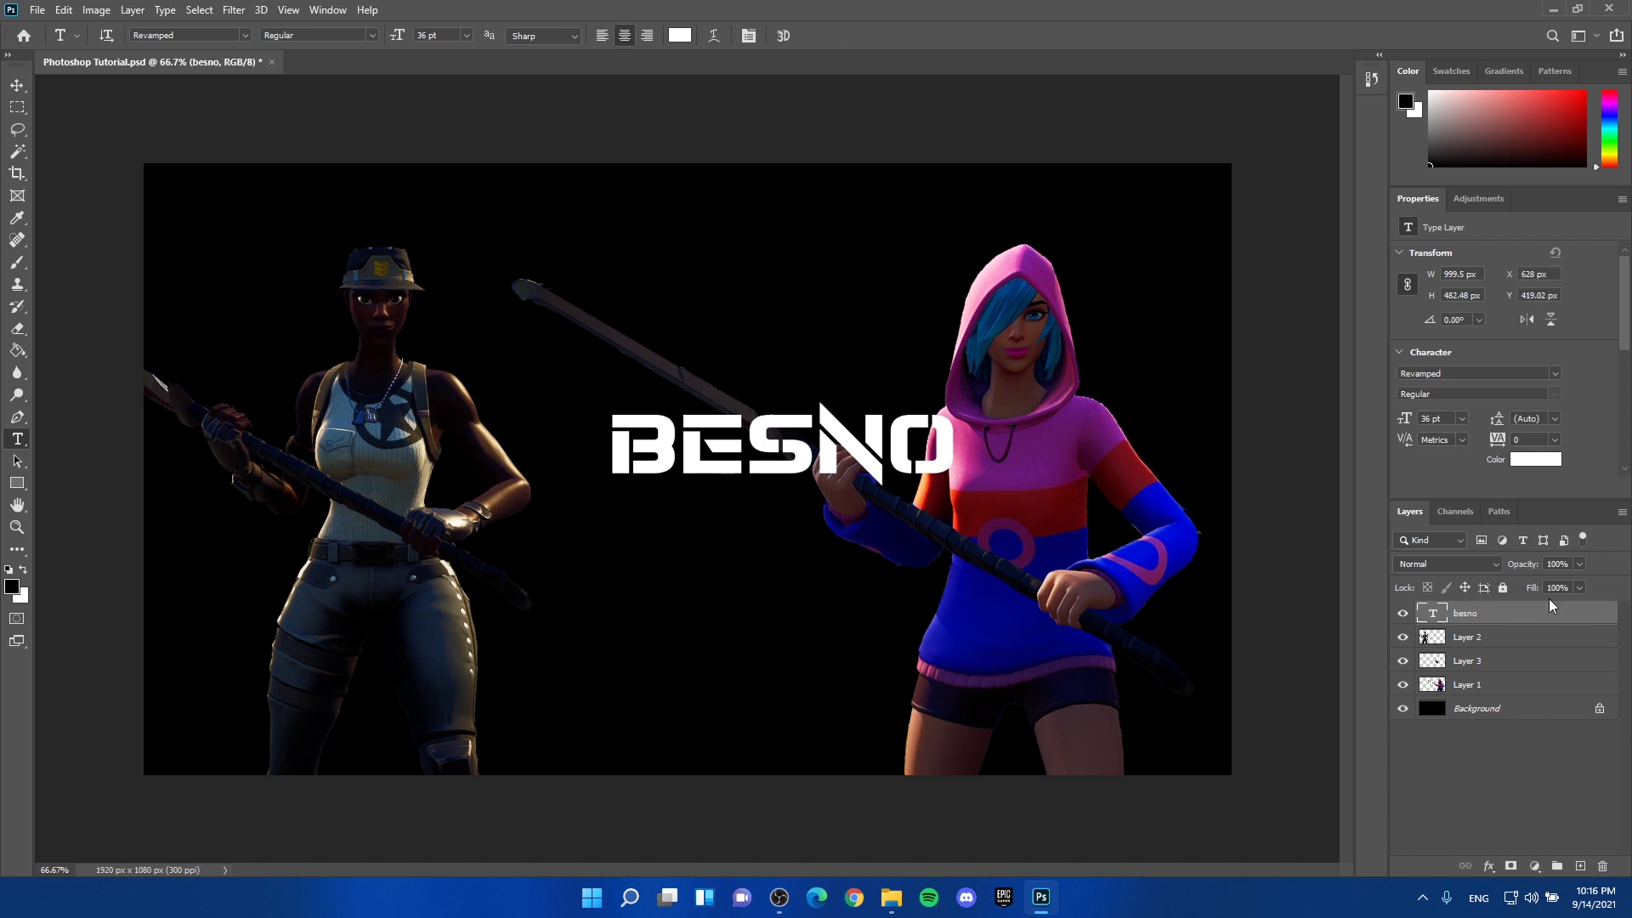
Make a rasterized, 10 px Gaussian-blurred BESNO copy, then duplicate the original text layer.
key(ctrl+j)
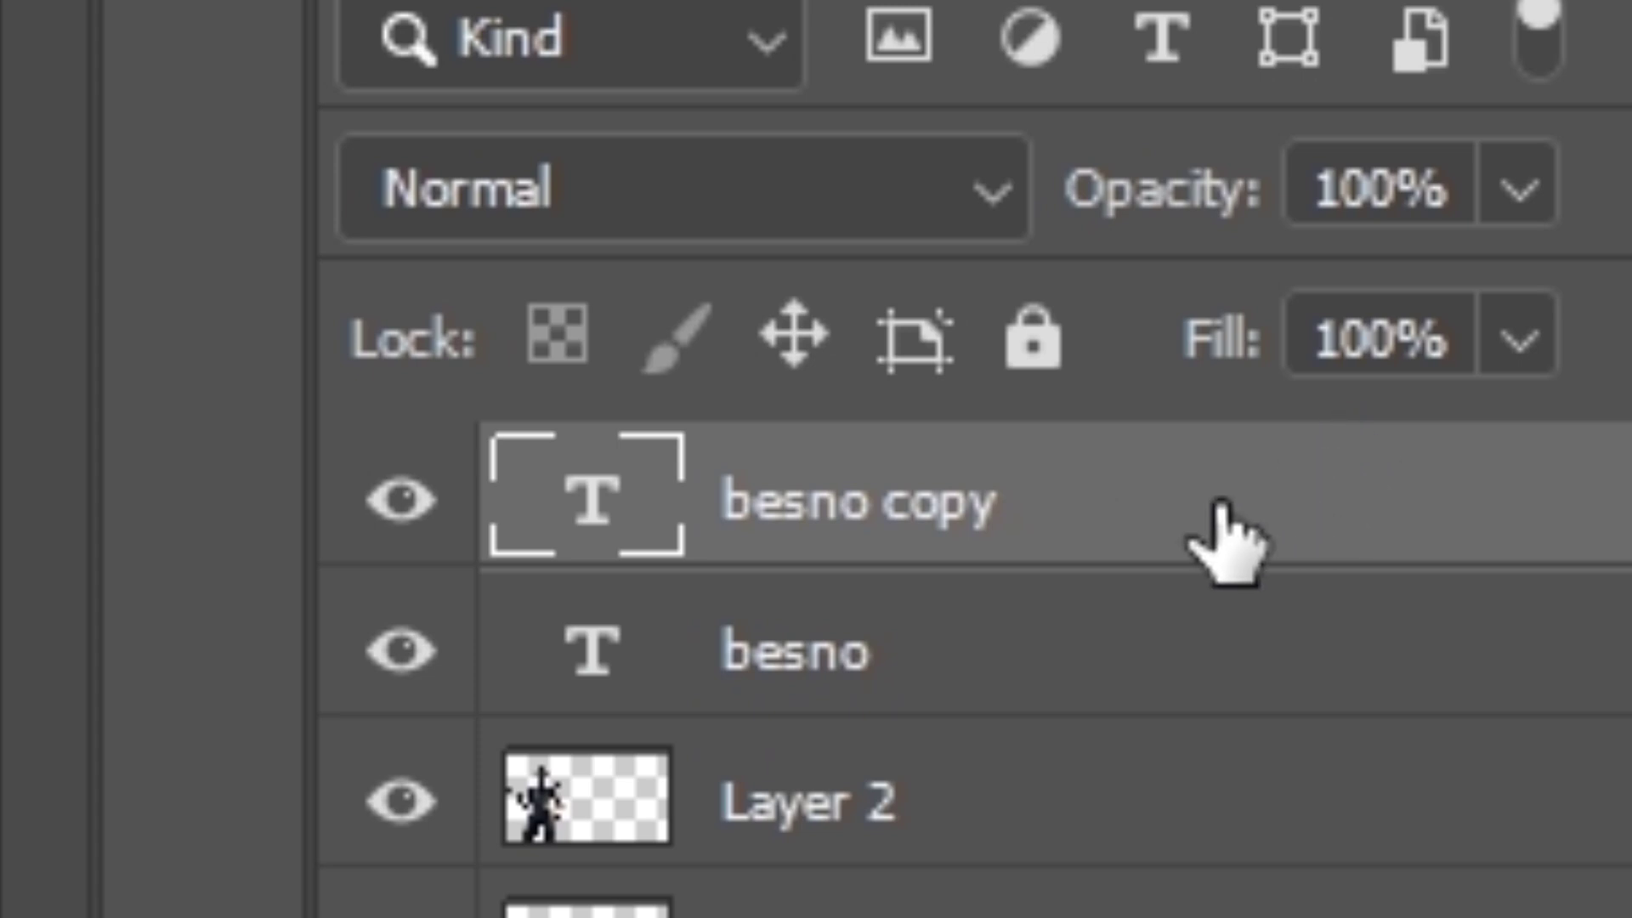
right_click(1218, 535)
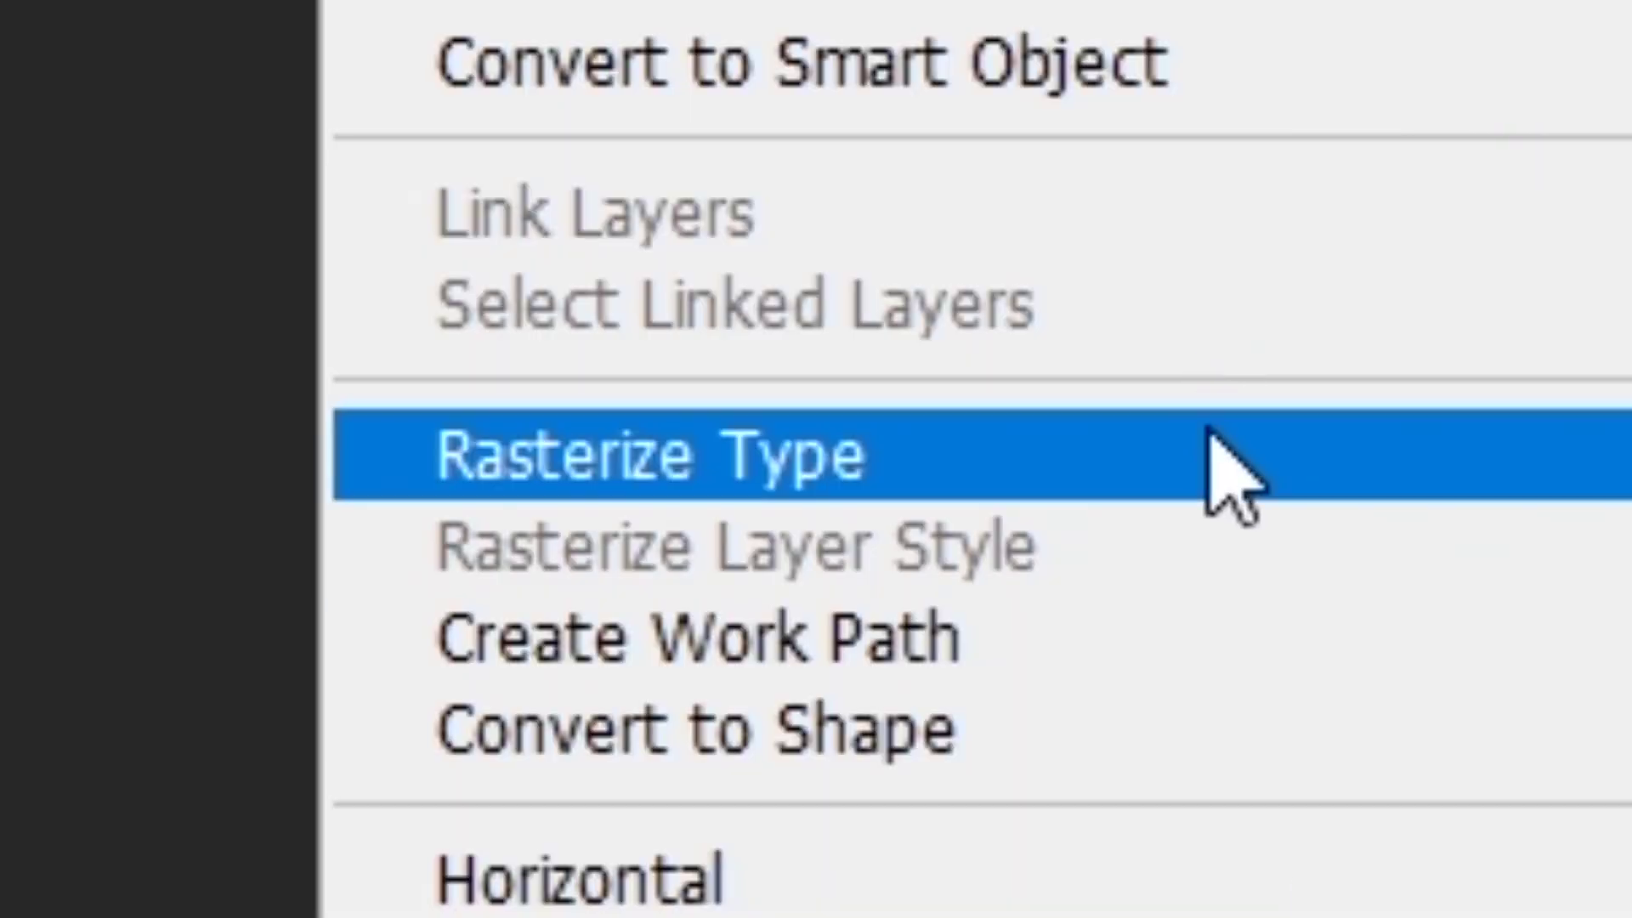
click(1221, 467)
click(235, 9)
mouse_move(243, 201)
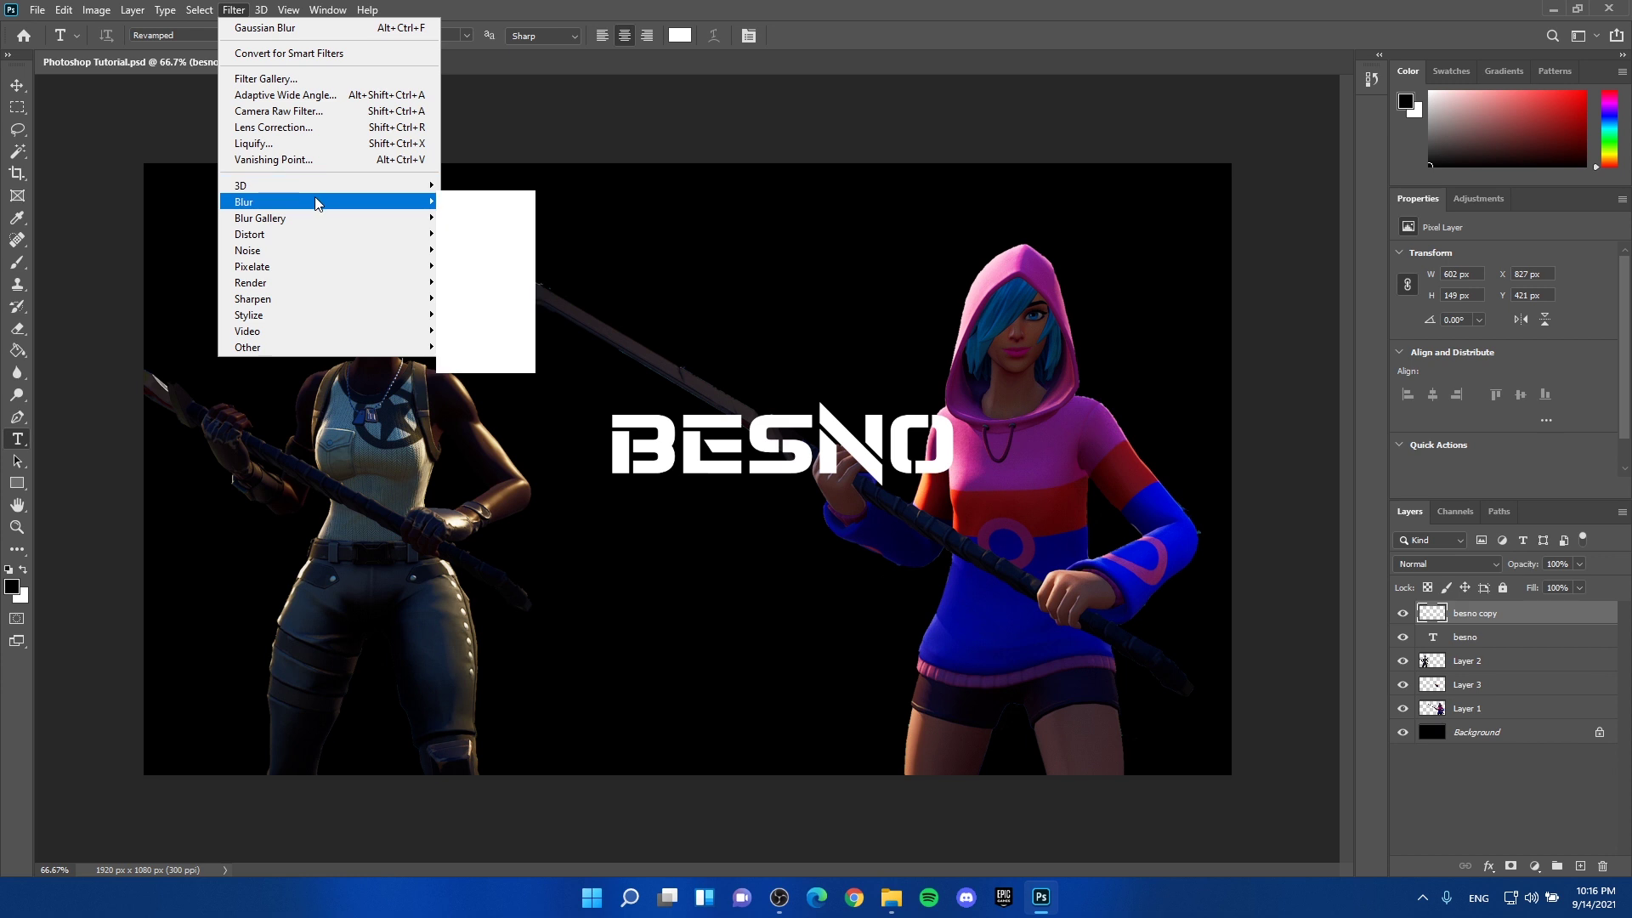
click(484, 267)
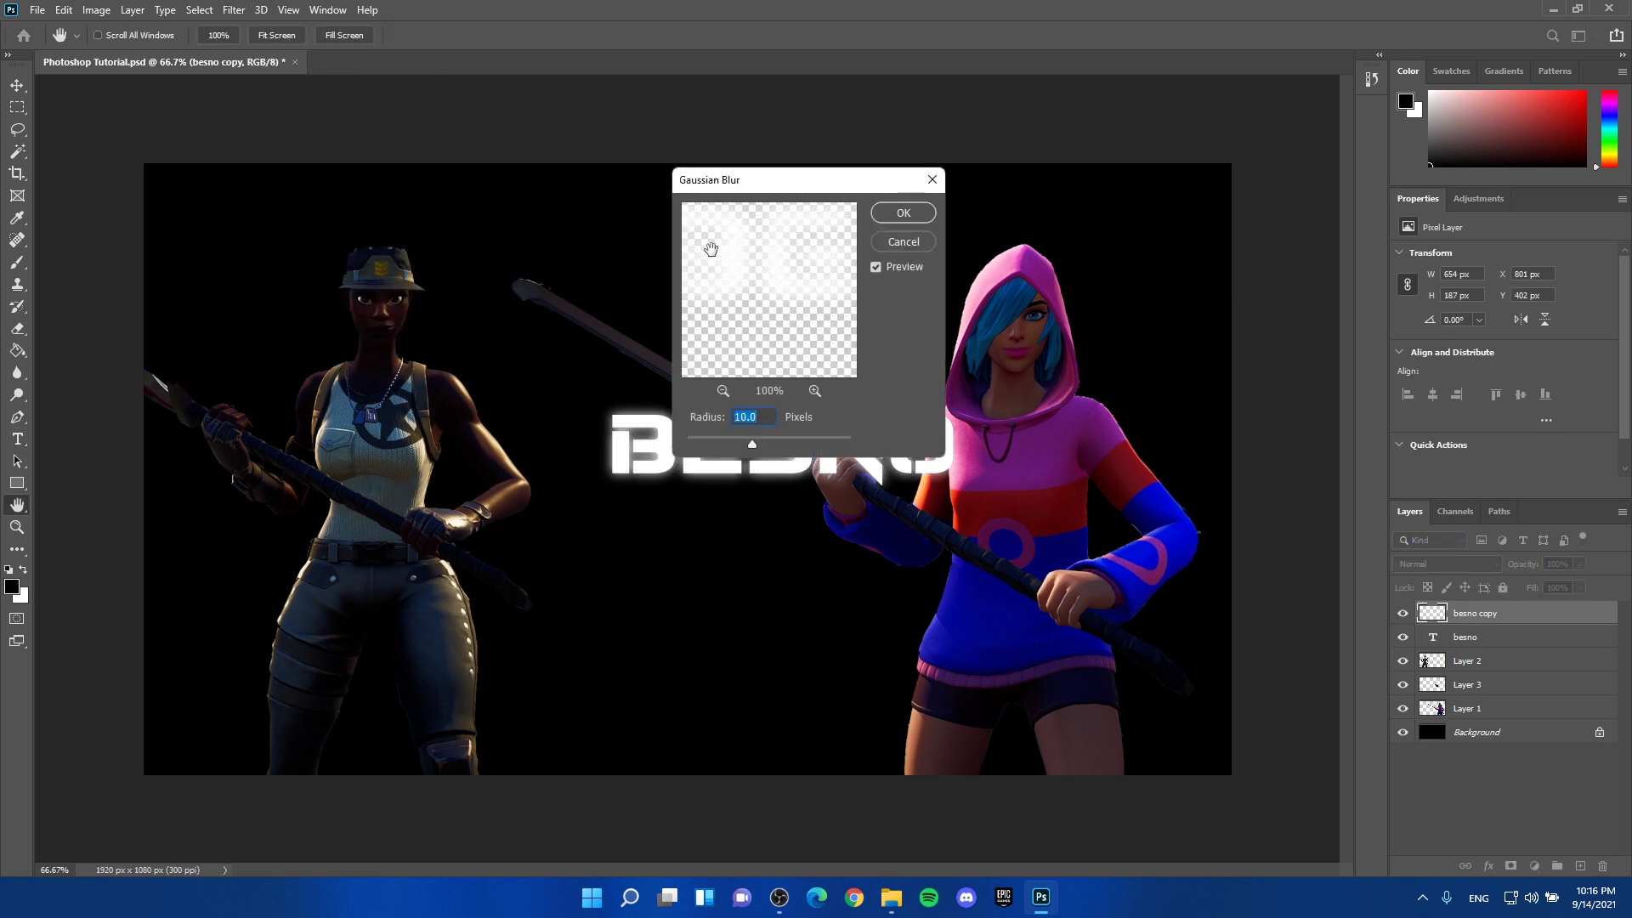
click(897, 216)
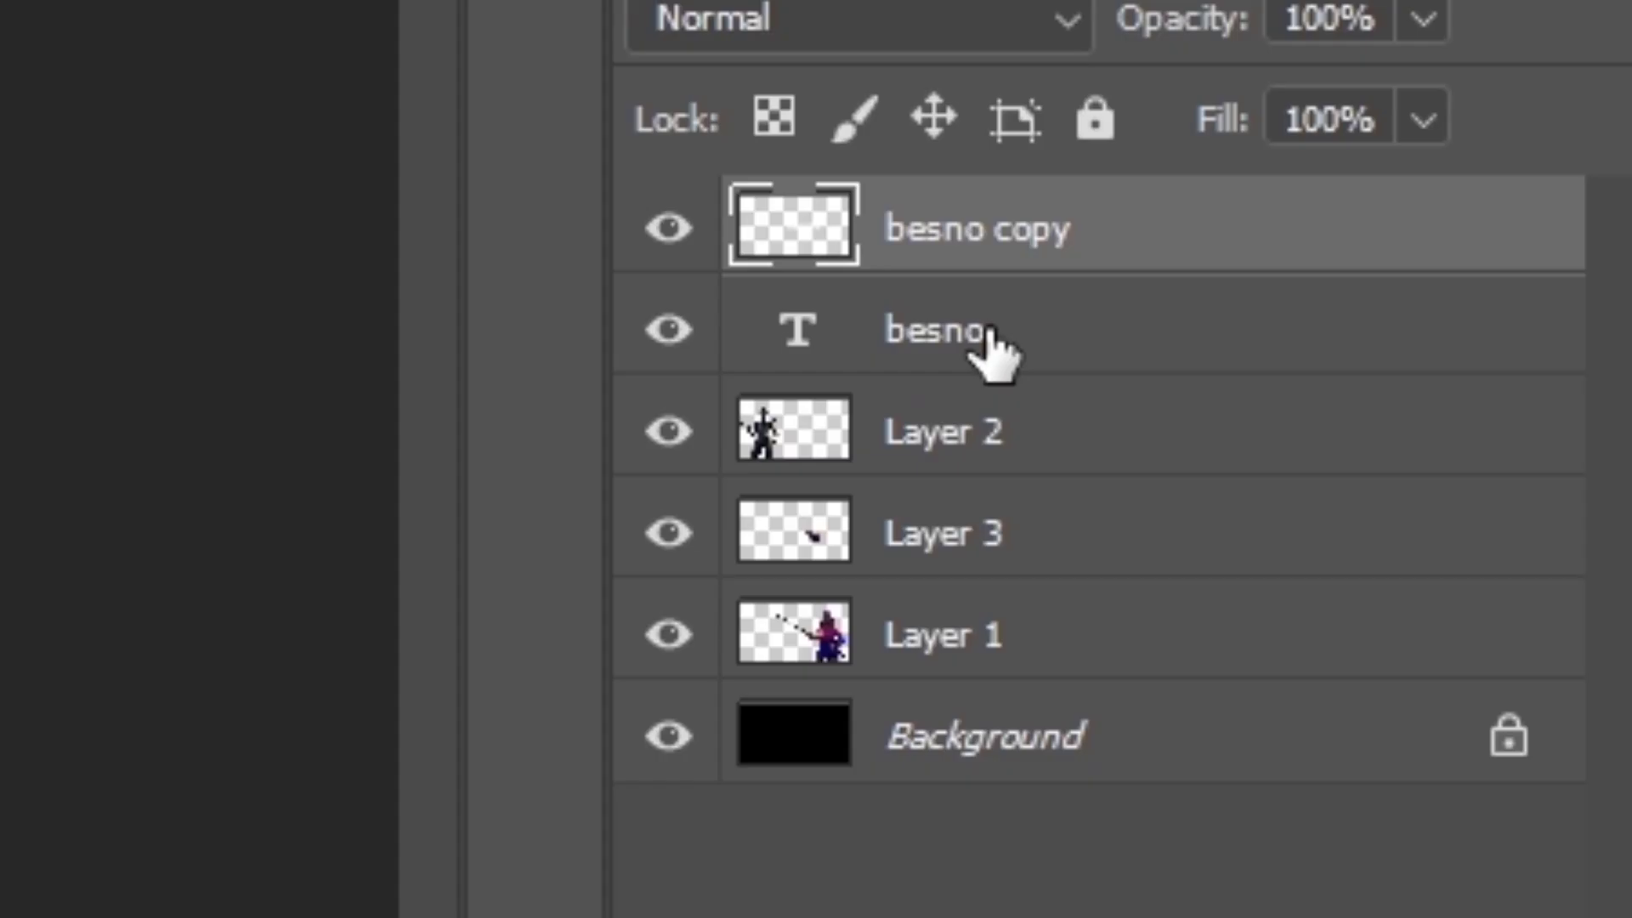
click(1479, 639)
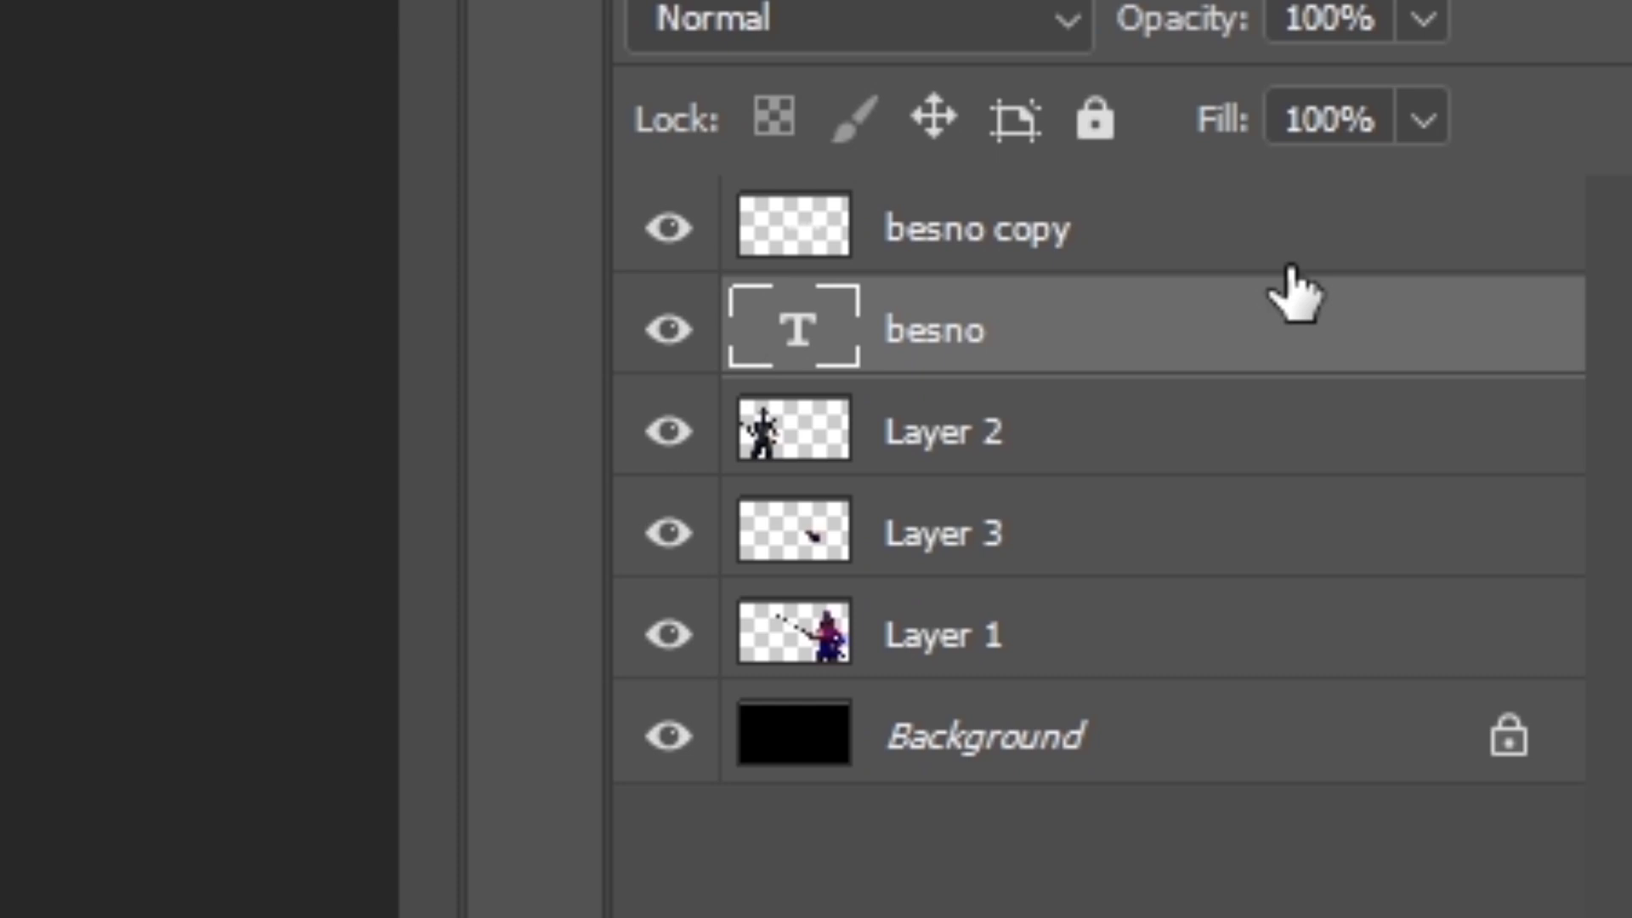
key(ctrl+j)
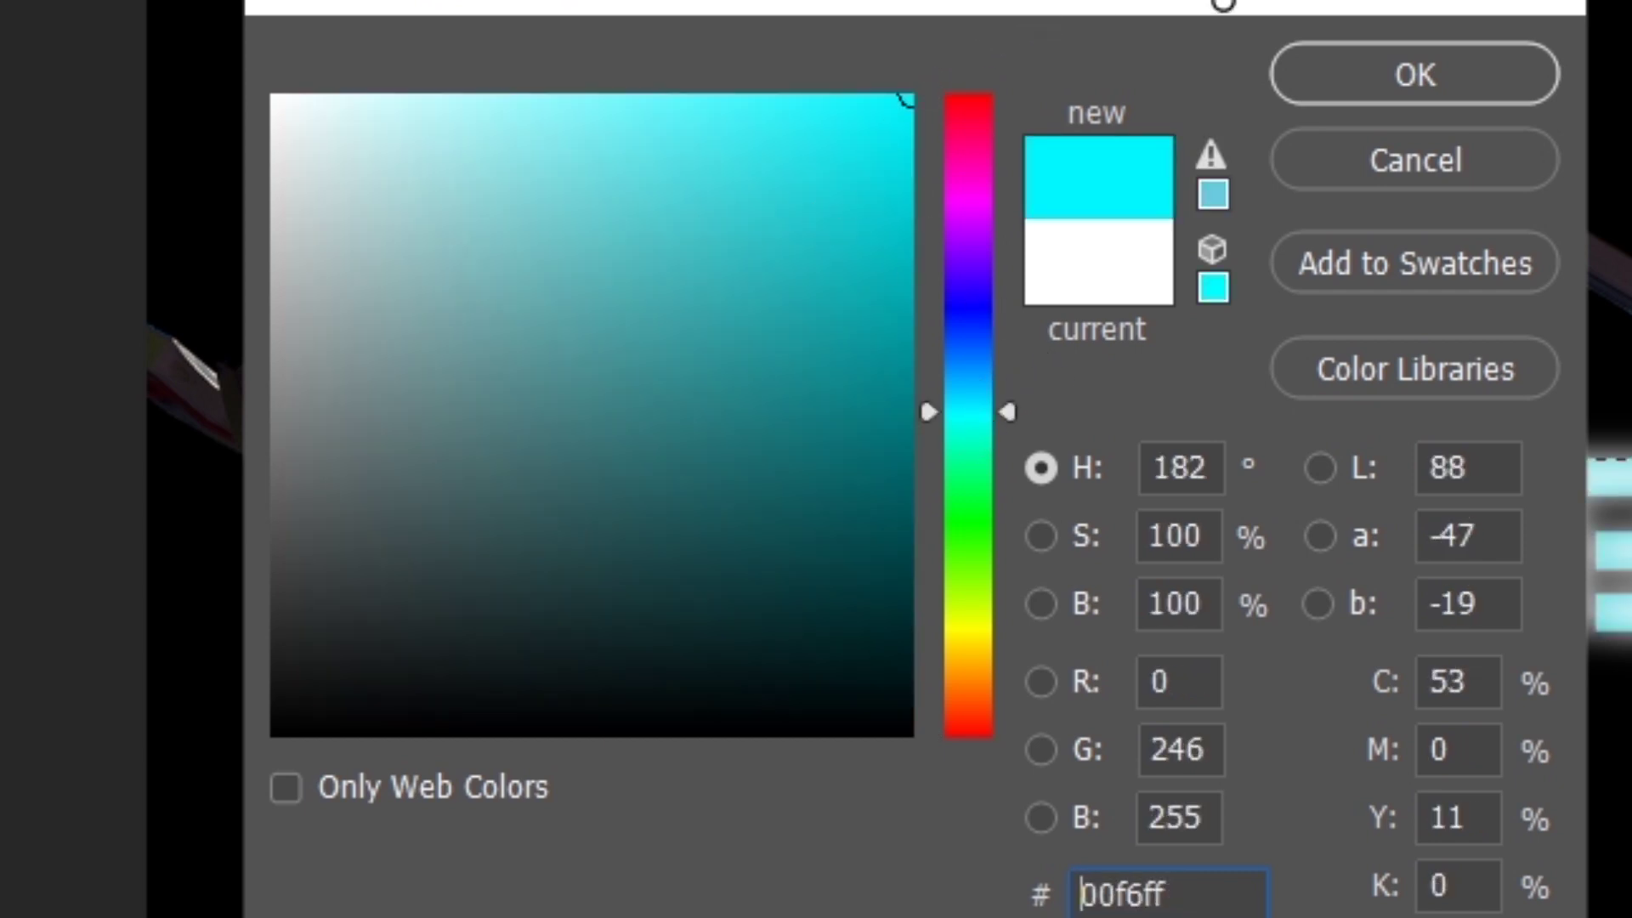
Make the copy cyan #00f6ff, rasterize it, and apply a 10 px Gaussian Blur.
click(1432, 63)
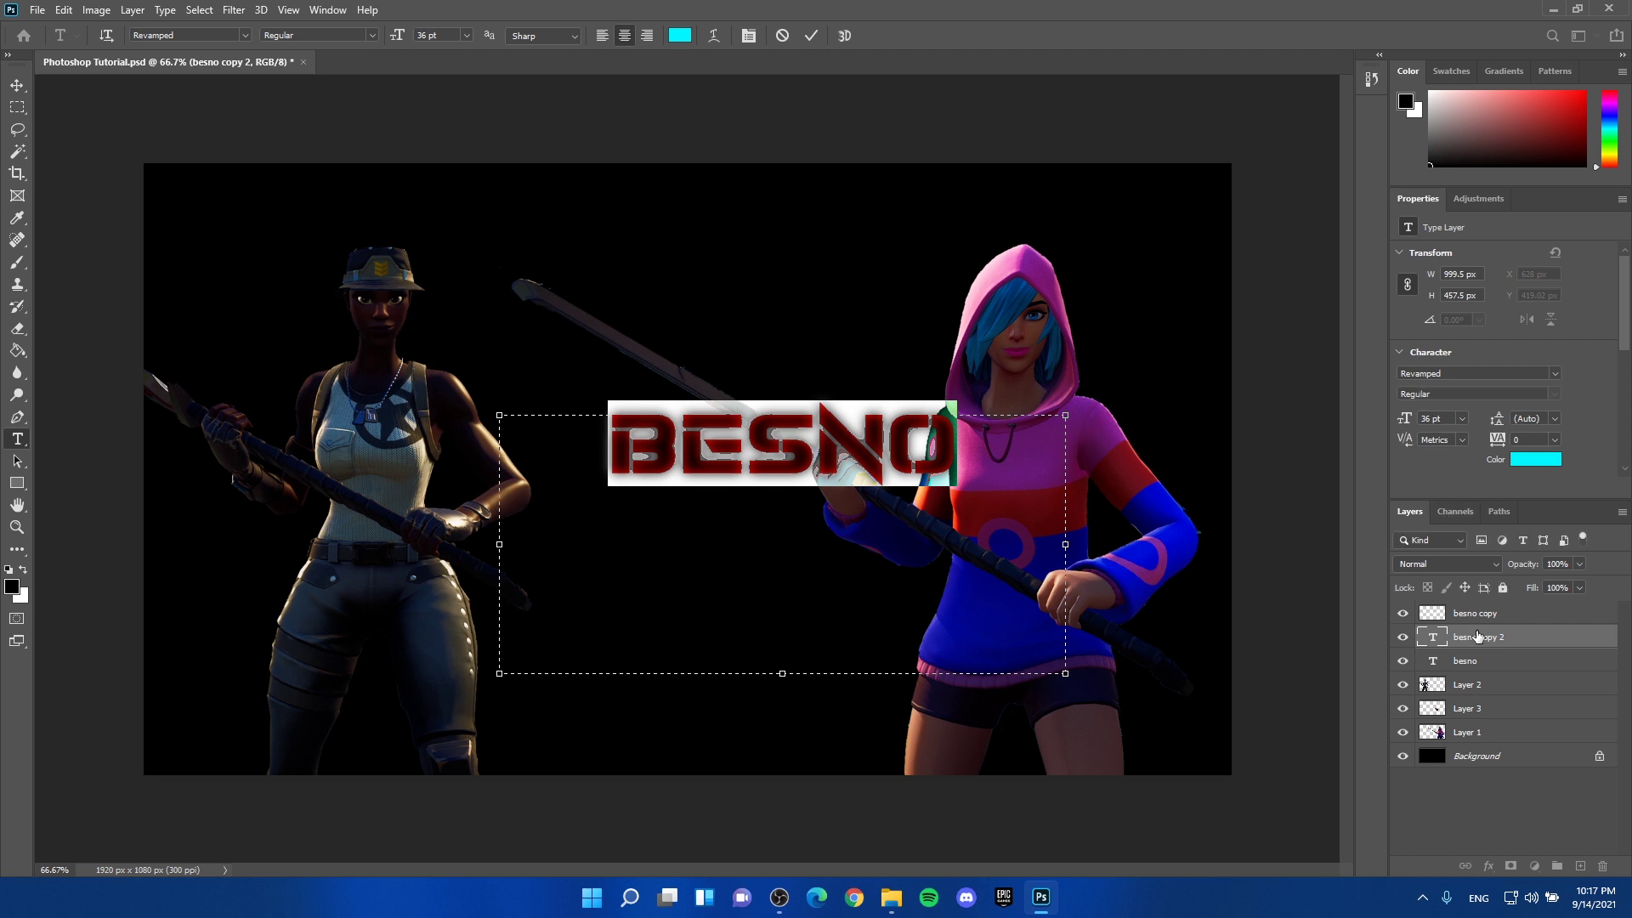
right_click(1500, 658)
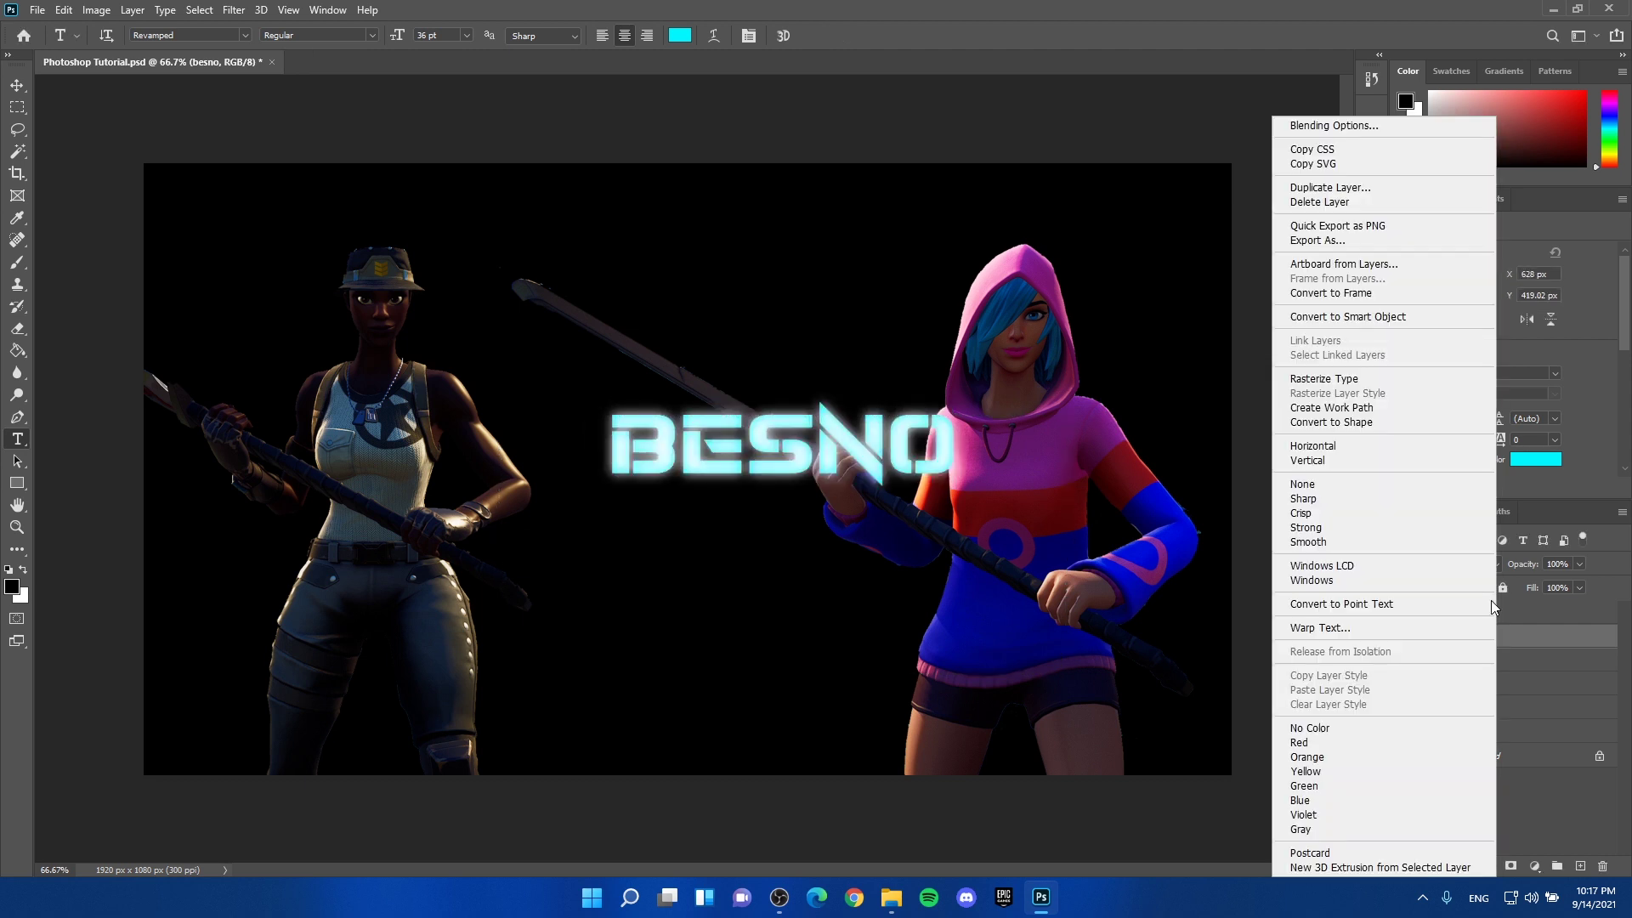
click(1325, 379)
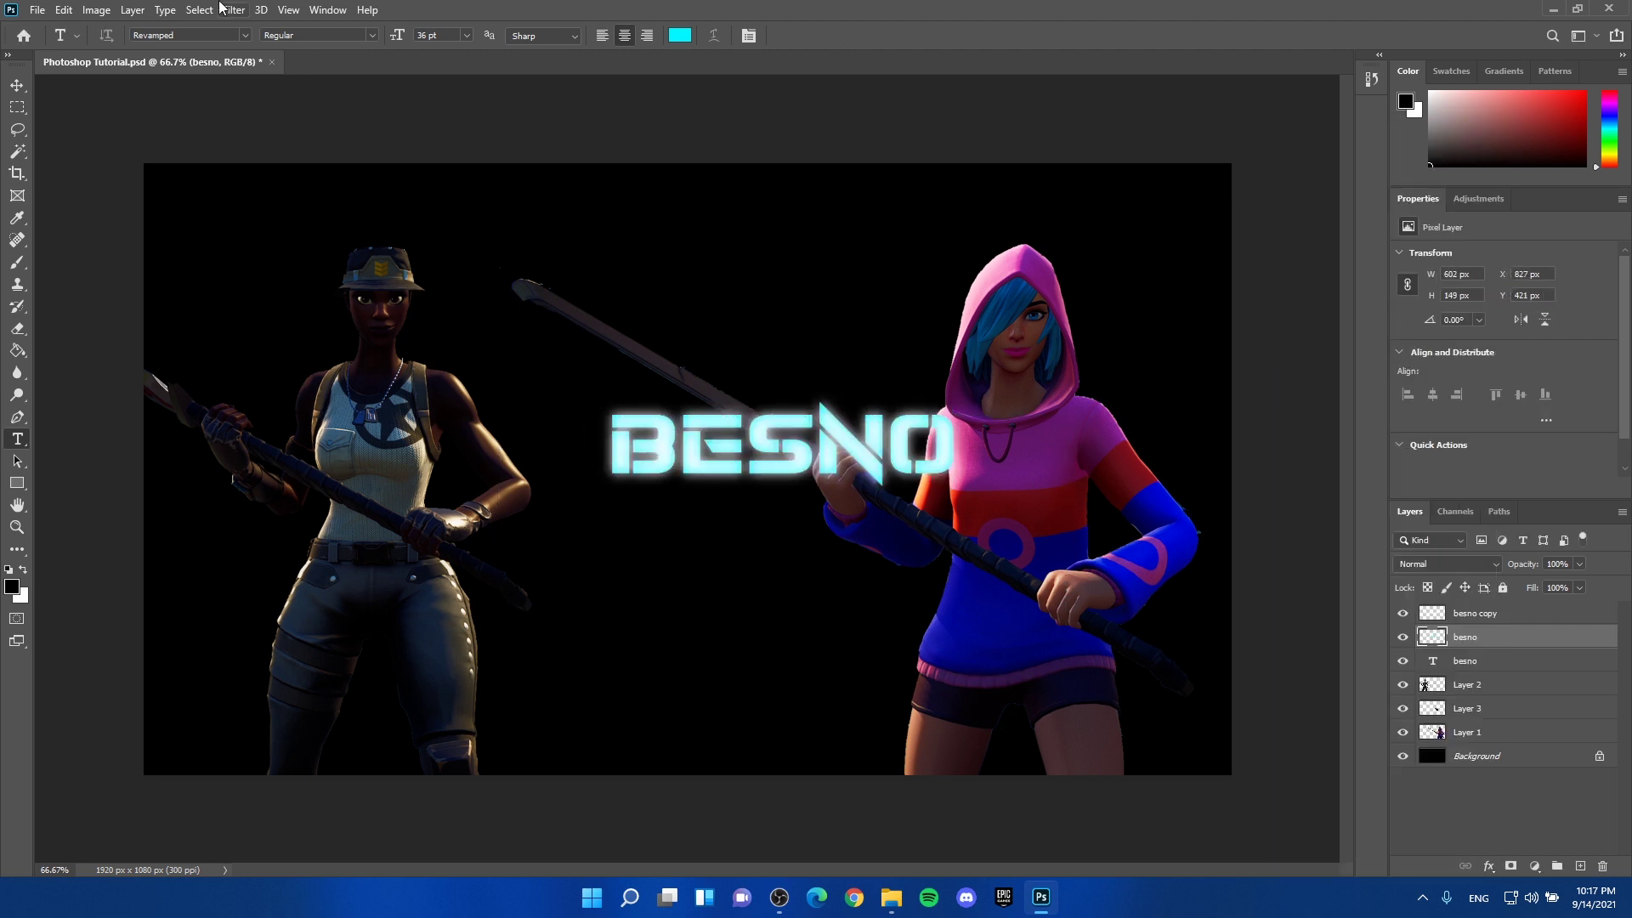
click(233, 10)
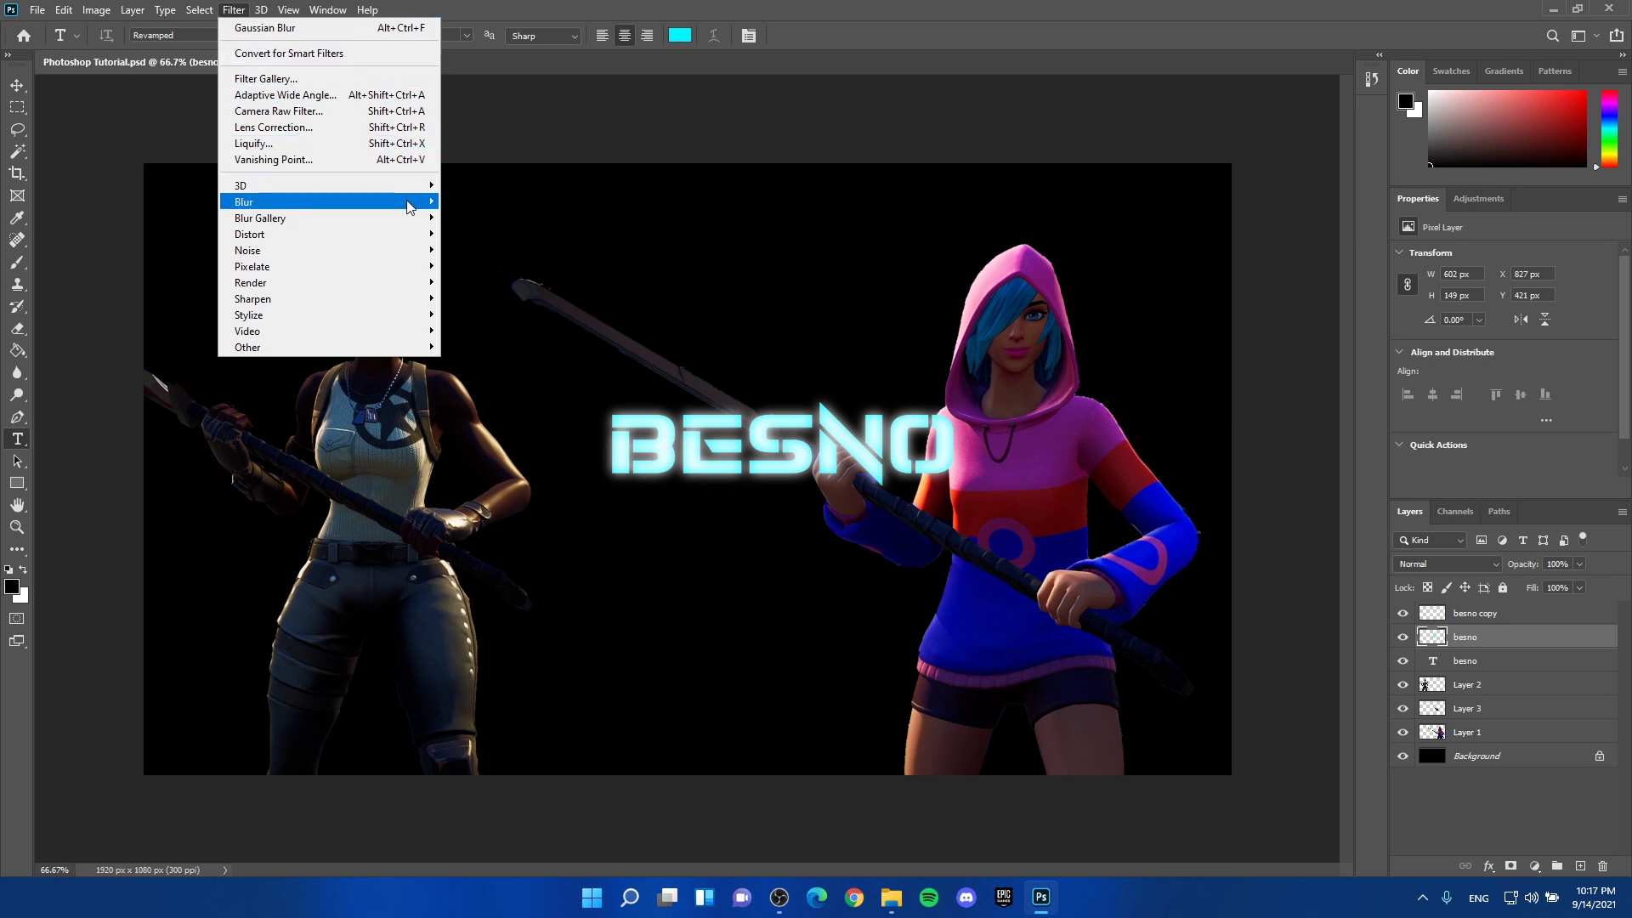
mouse_move(326, 203)
click(491, 266)
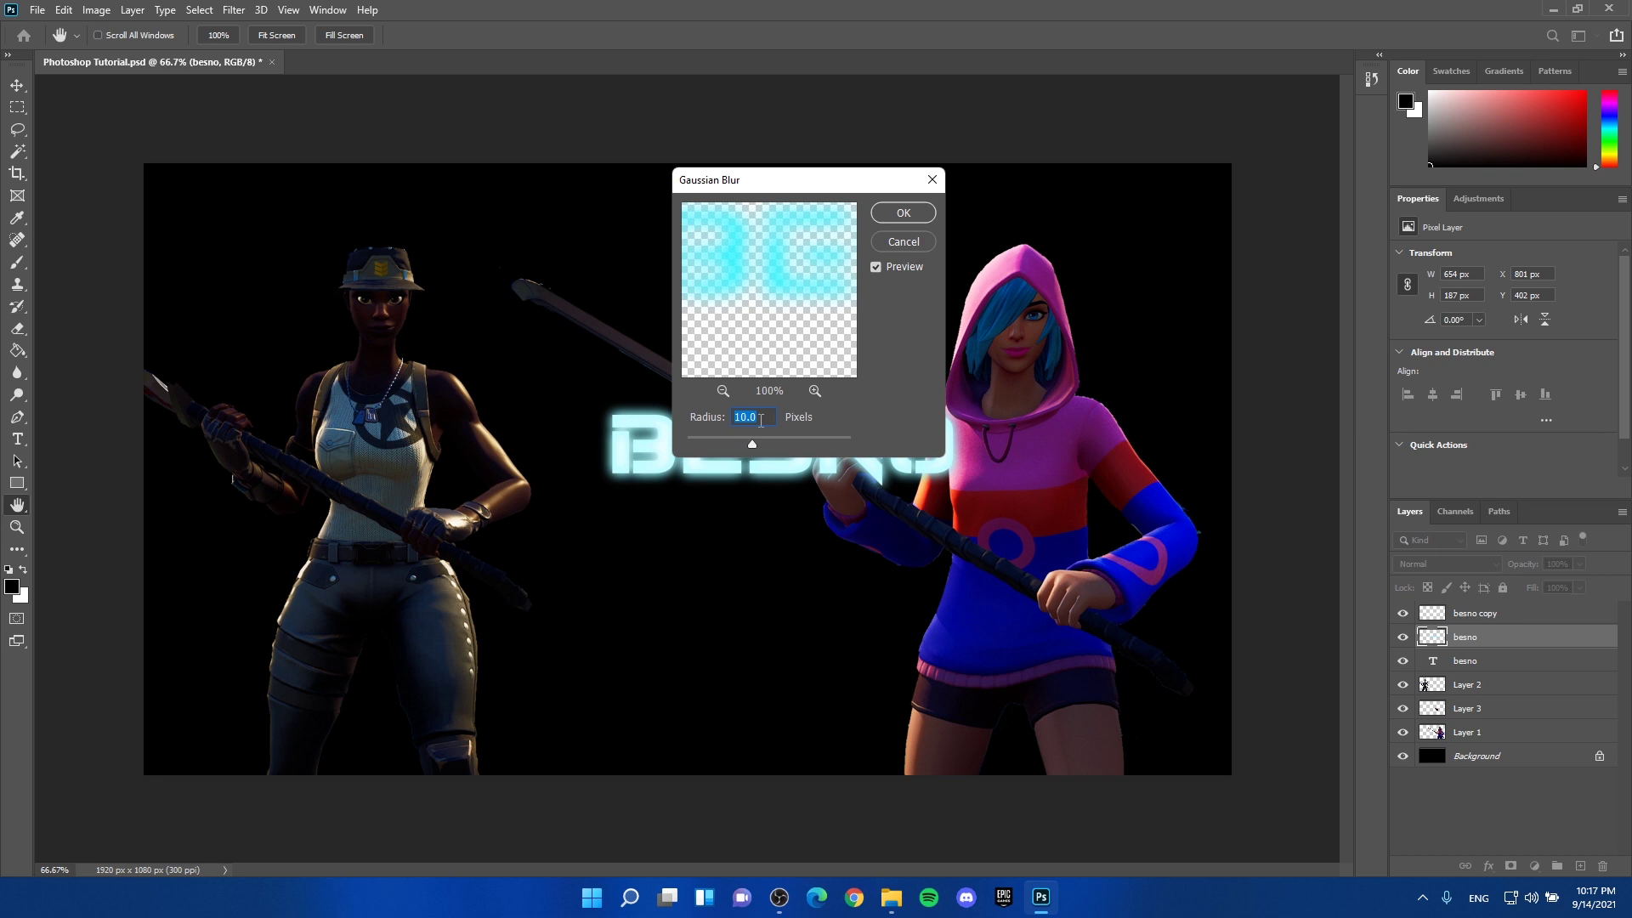
click(898, 214)
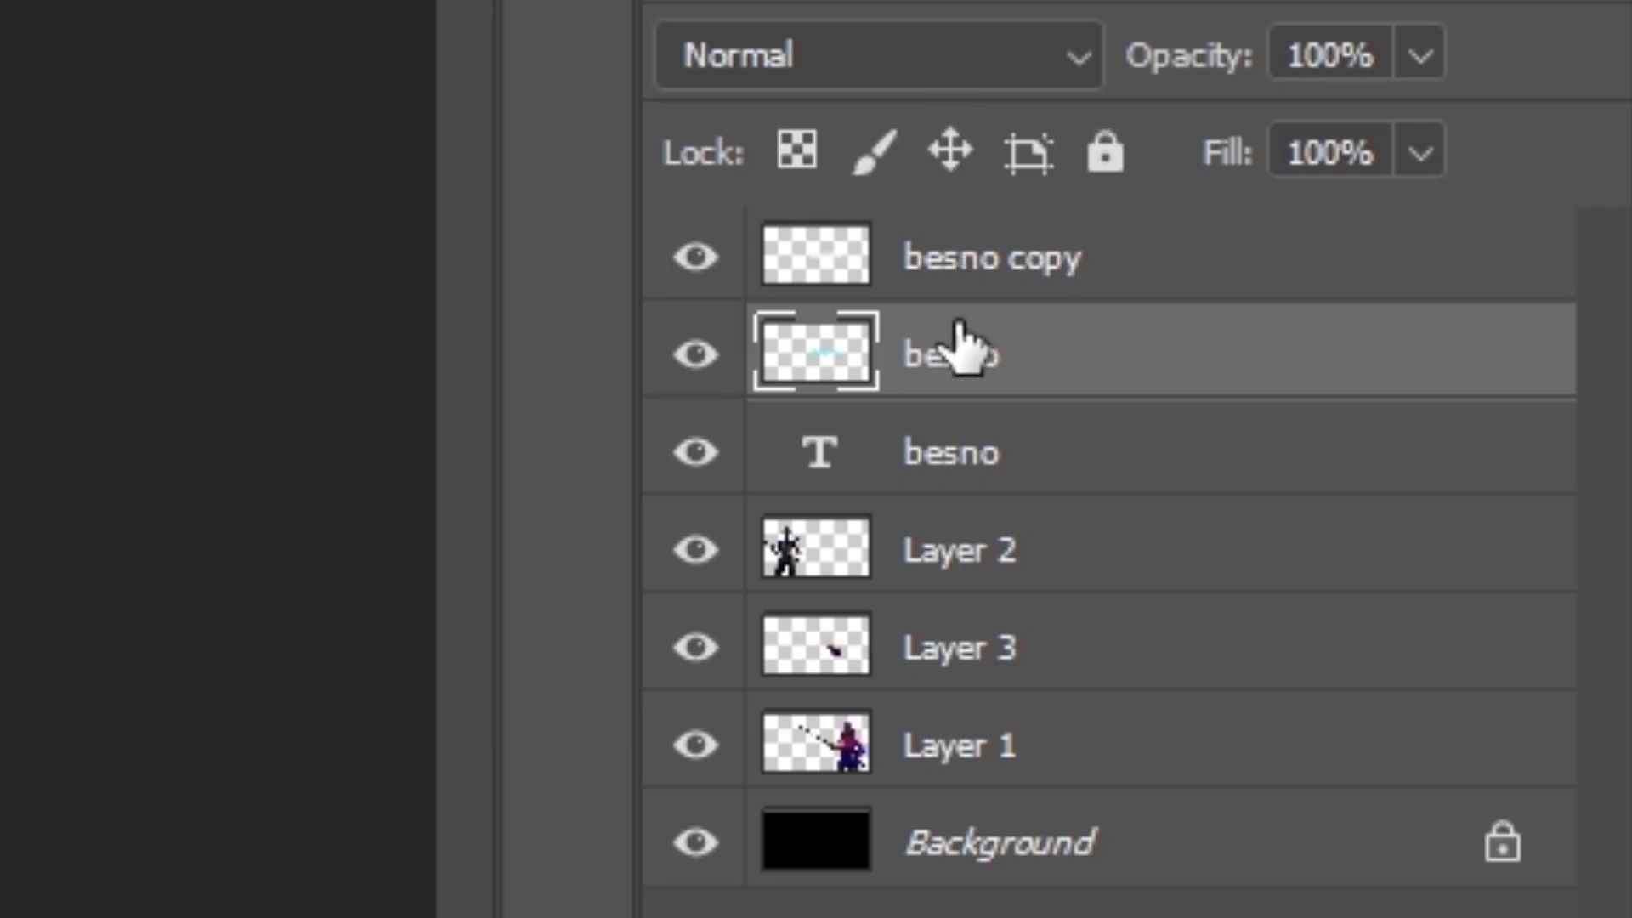
Move the blurred cyan glow layer beneath the crisp BESNO text layer.
drag(1469, 641, 1464, 629)
drag(945, 329, 953, 462)
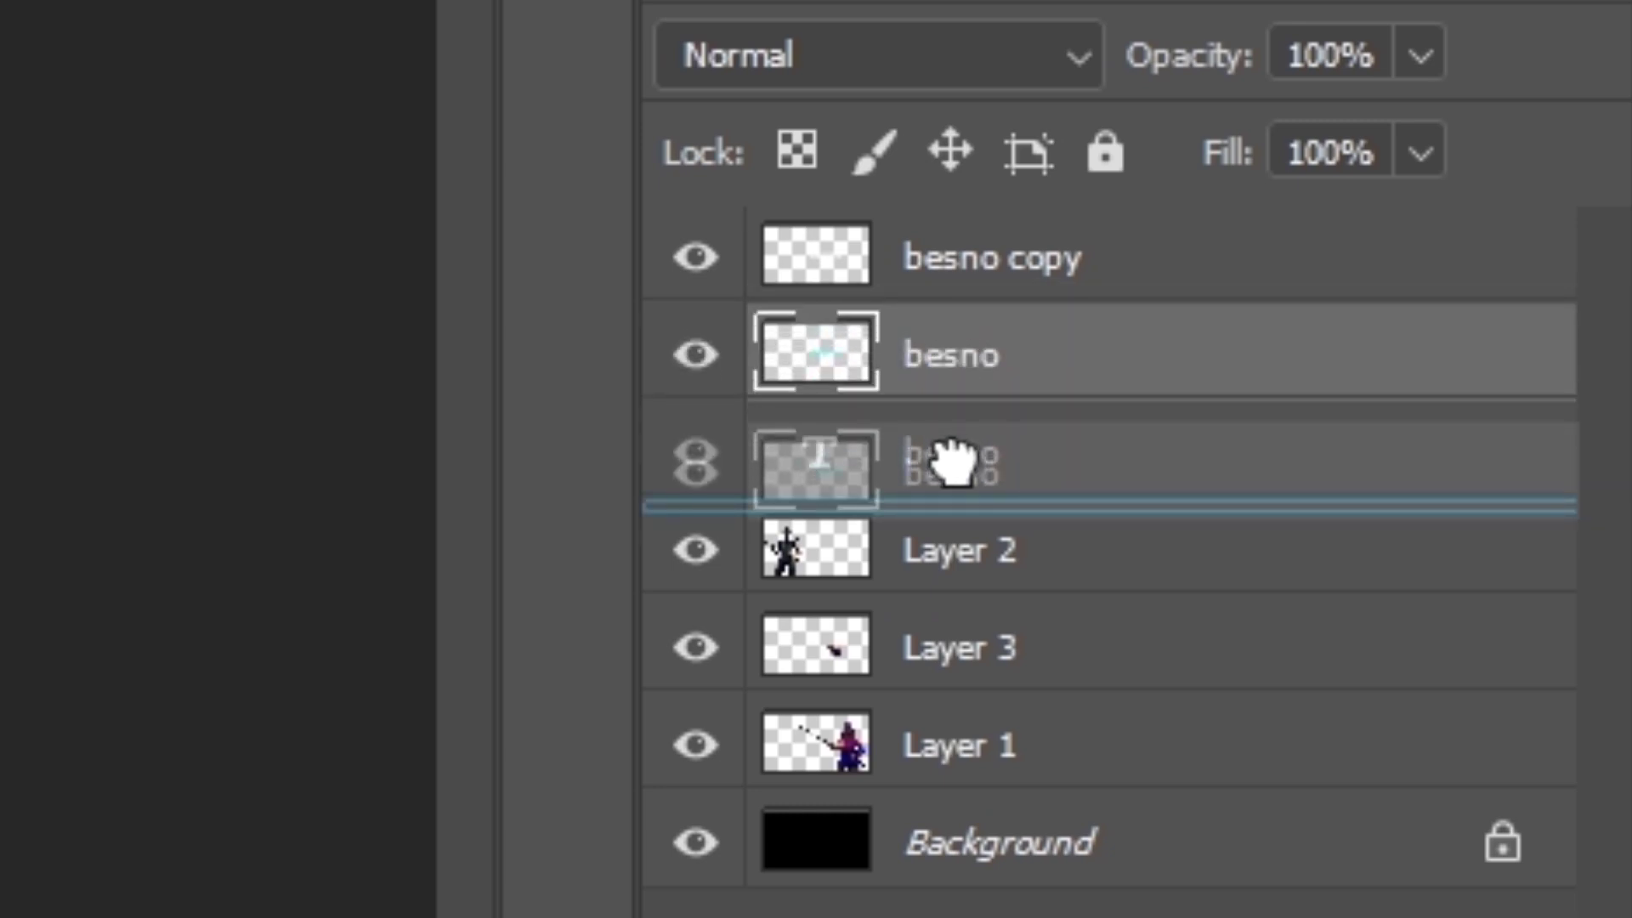
drag(952, 462, 921, 470)
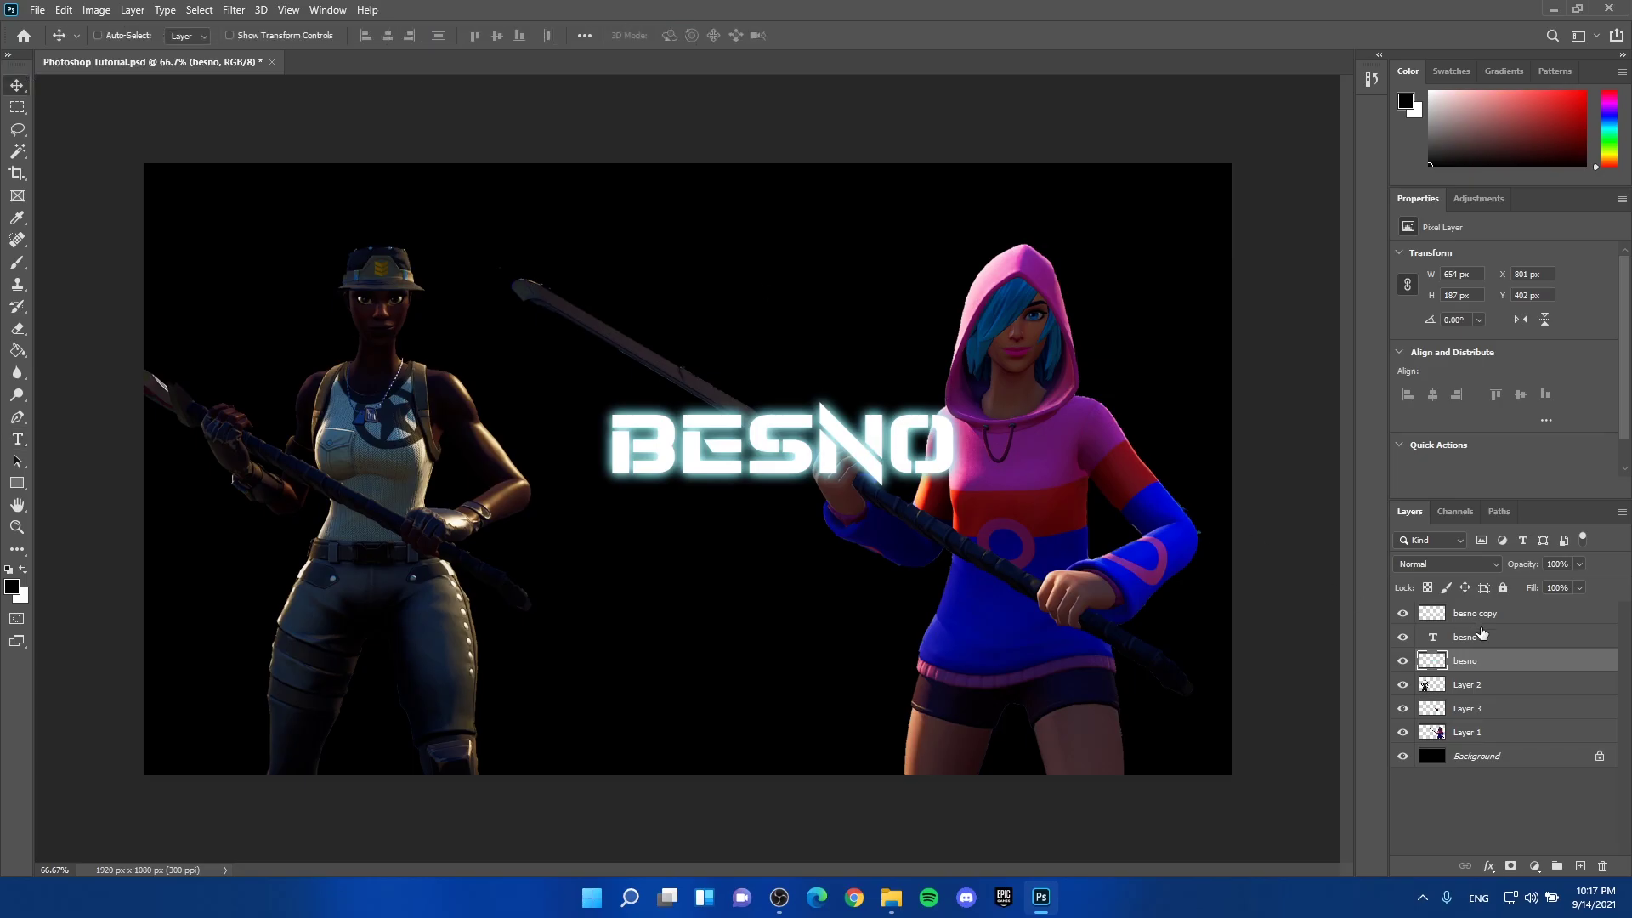
Move all three BESNO layers lower-left and scale them down to about 88%.
shift+click(1477, 613)
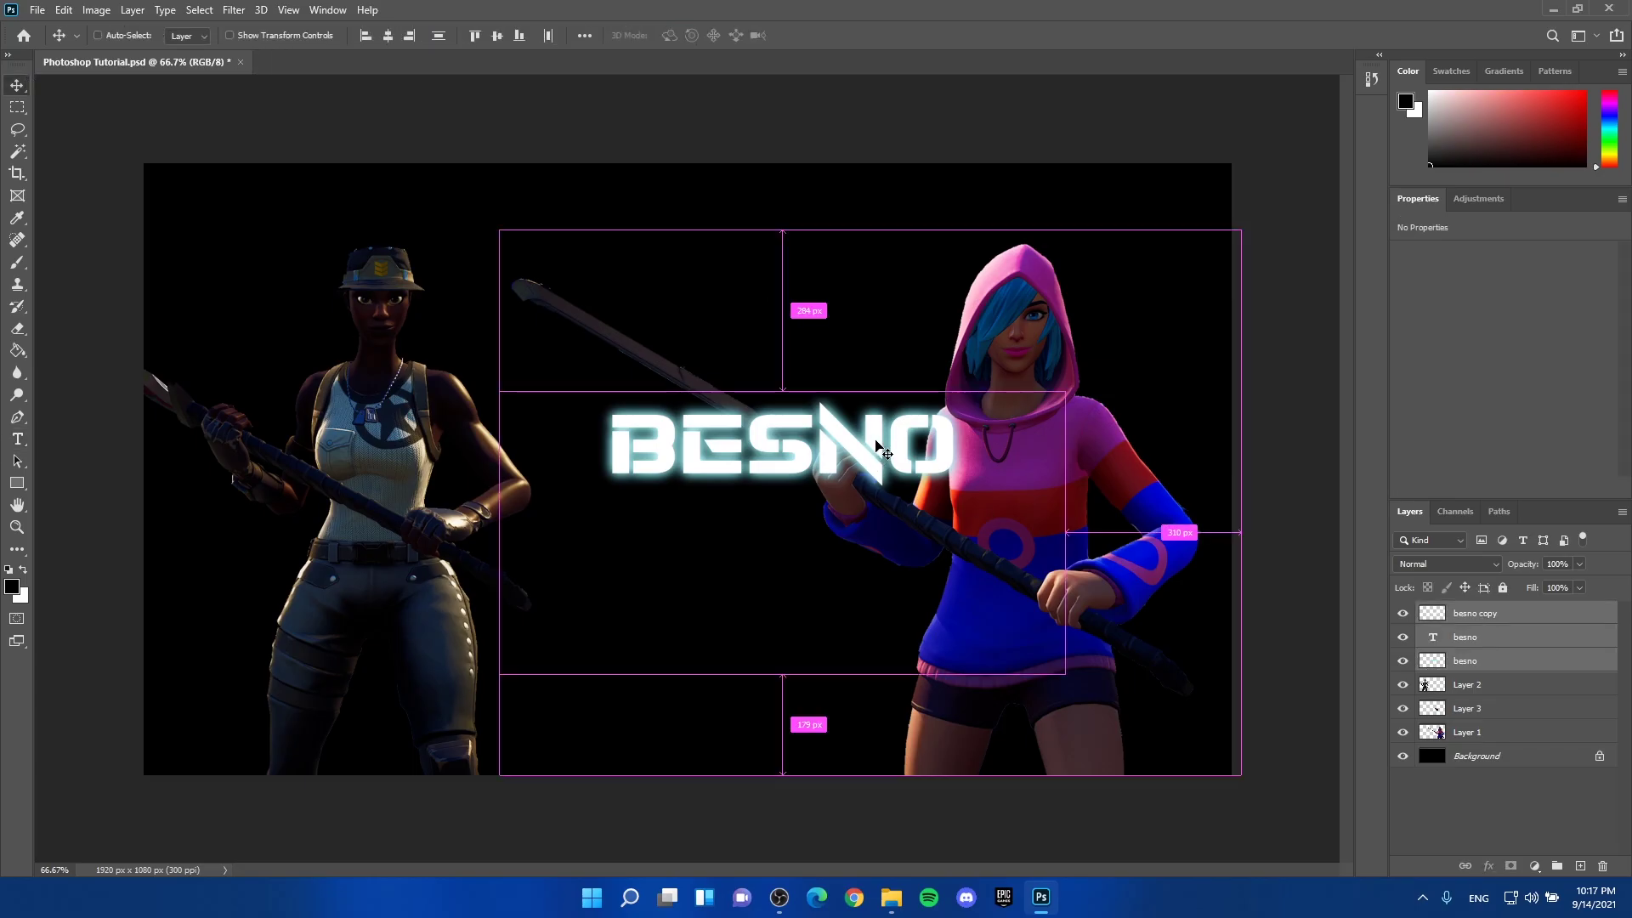
mouse_move(878, 450)
mouse_down()
mouse_move(797, 489)
mouse_move(799, 562)
mouse_up()
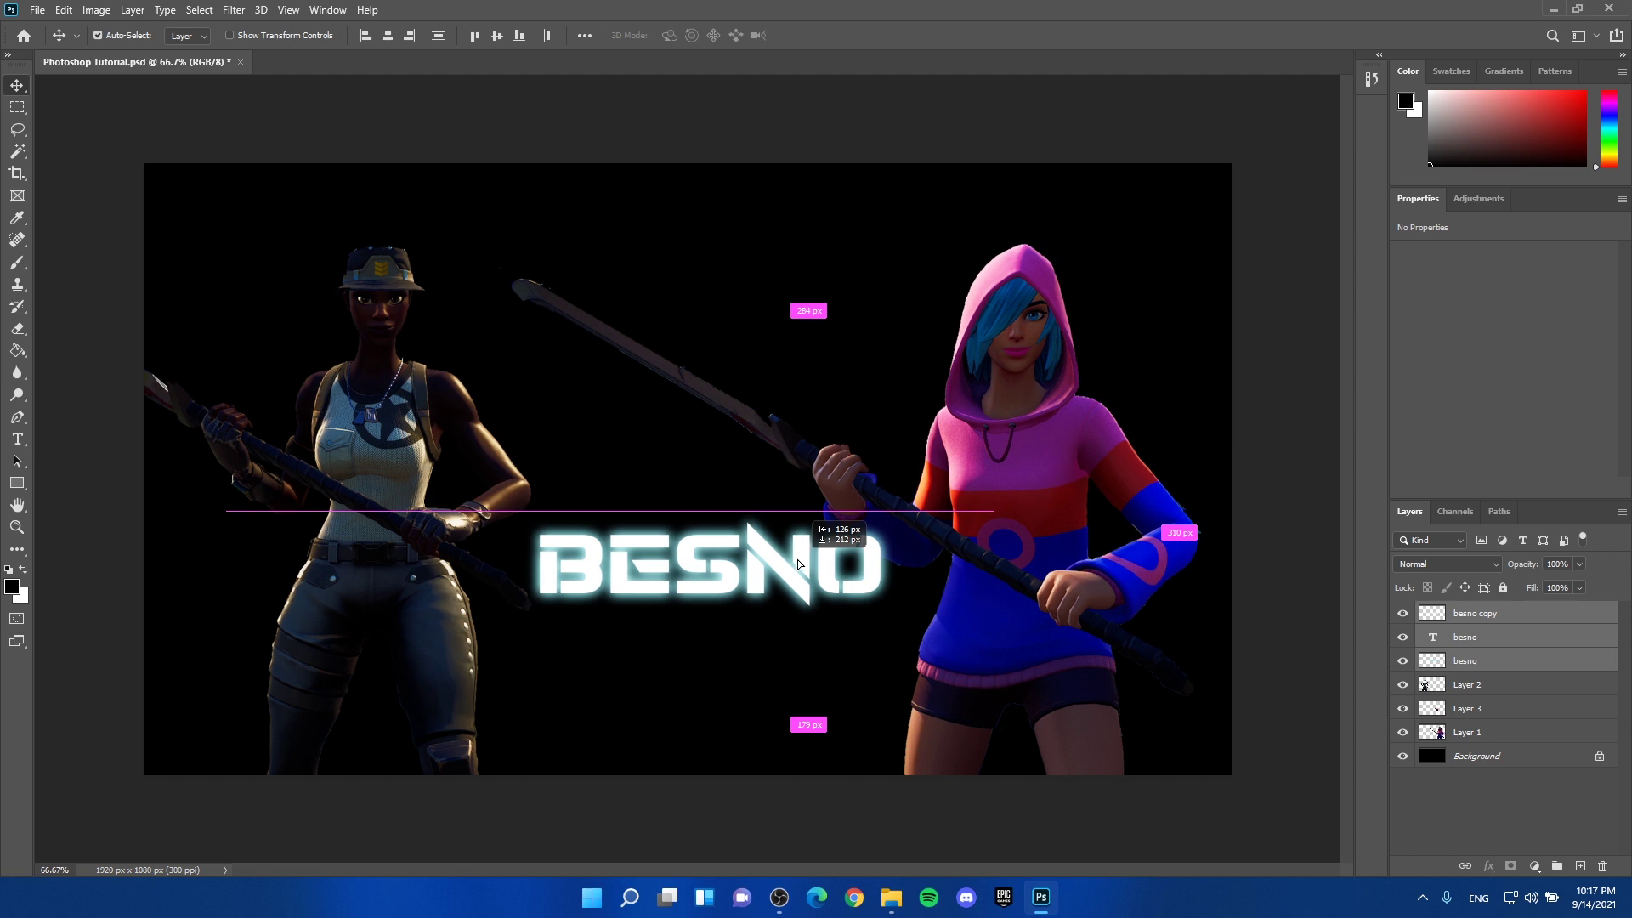
drag(798, 562, 796, 550)
key(ctrl+t)
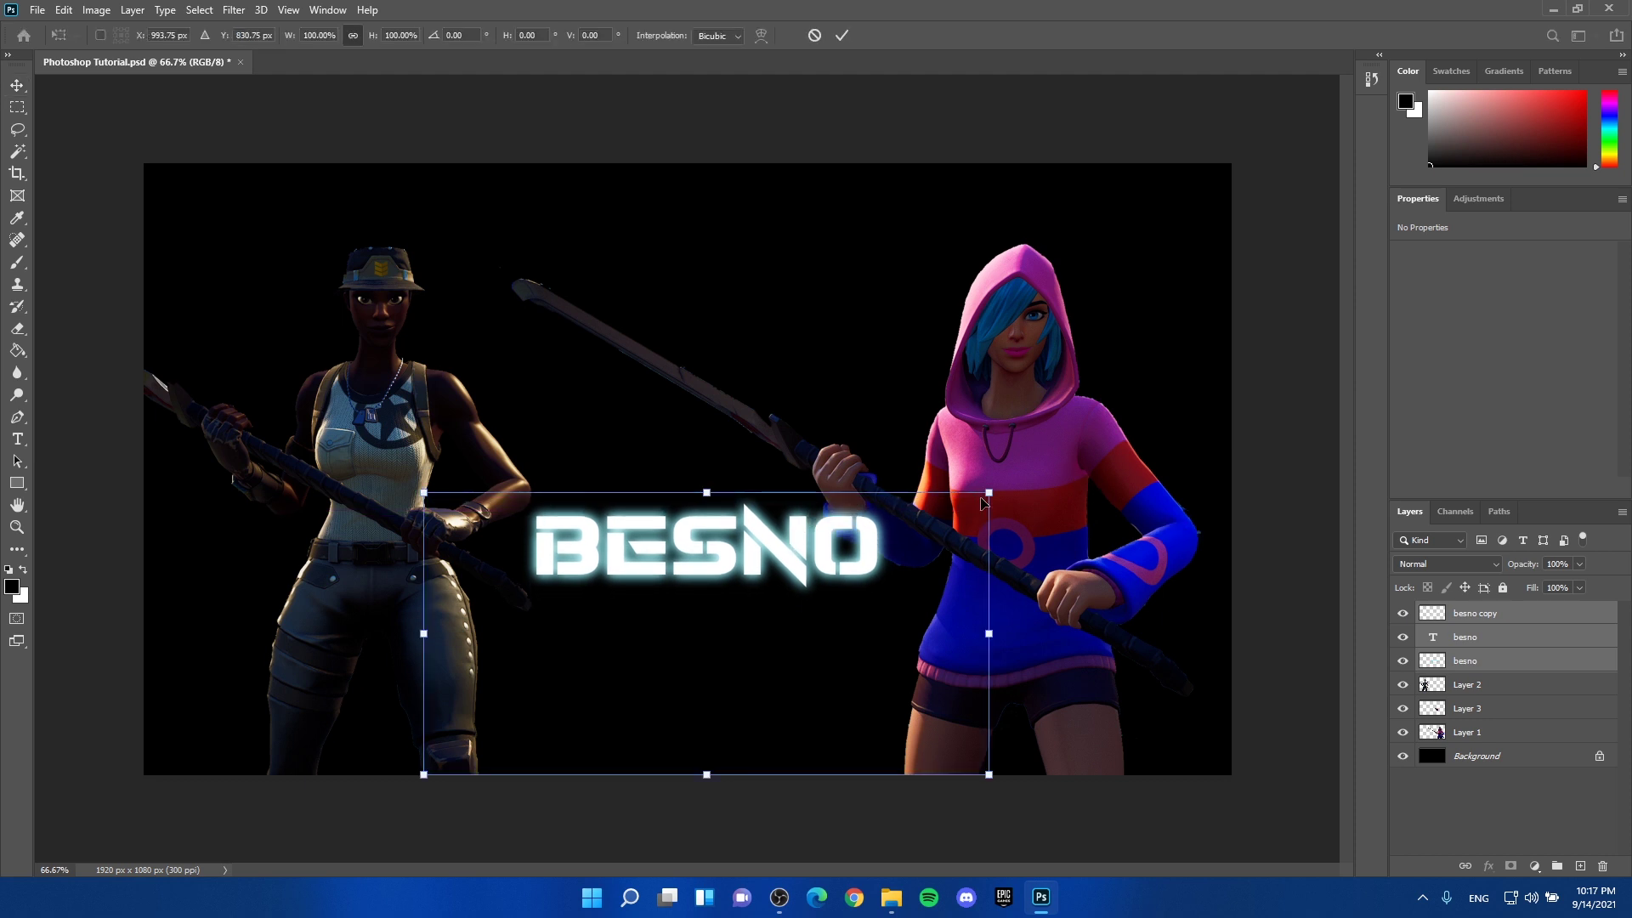
drag(990, 491, 919, 494)
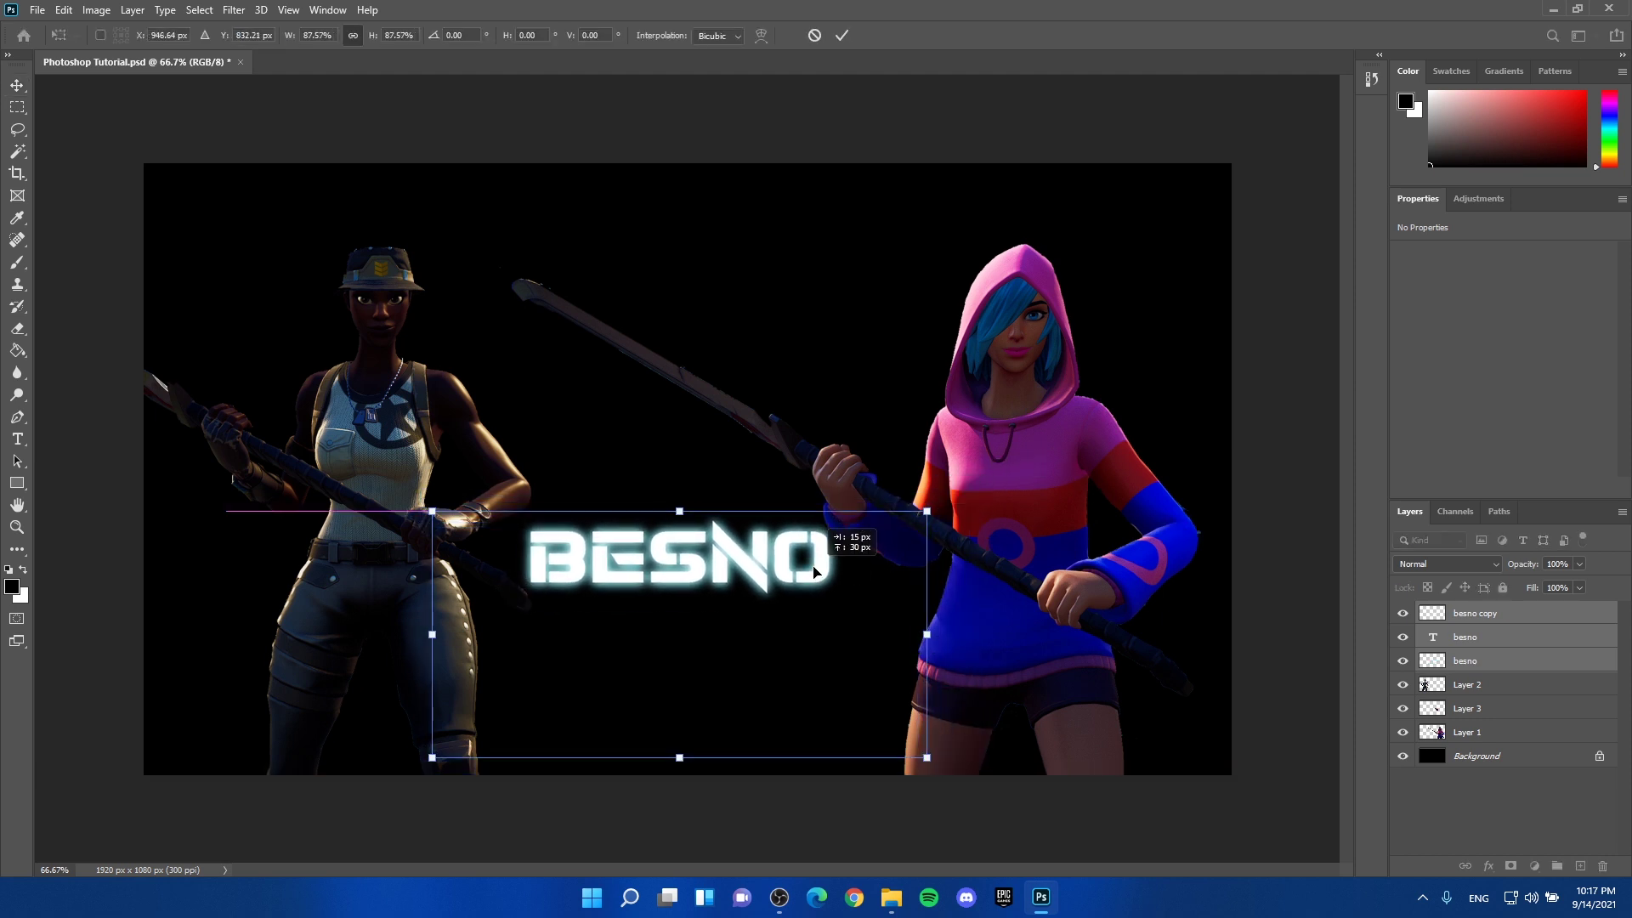
drag(807, 556, 807, 566)
click(842, 36)
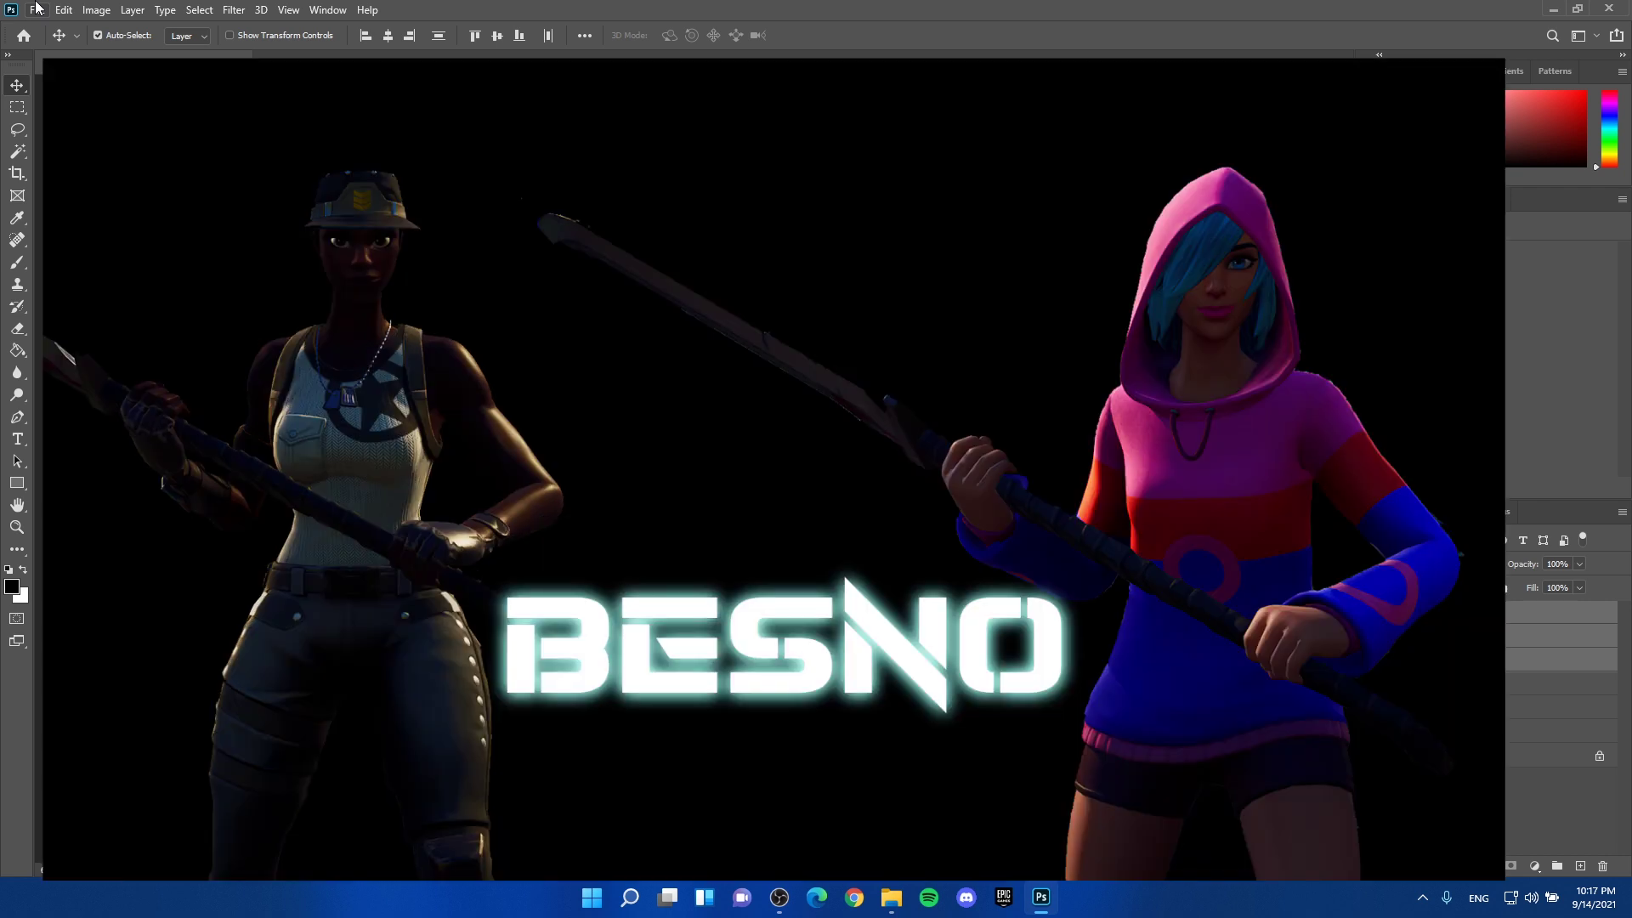
click(36, 10)
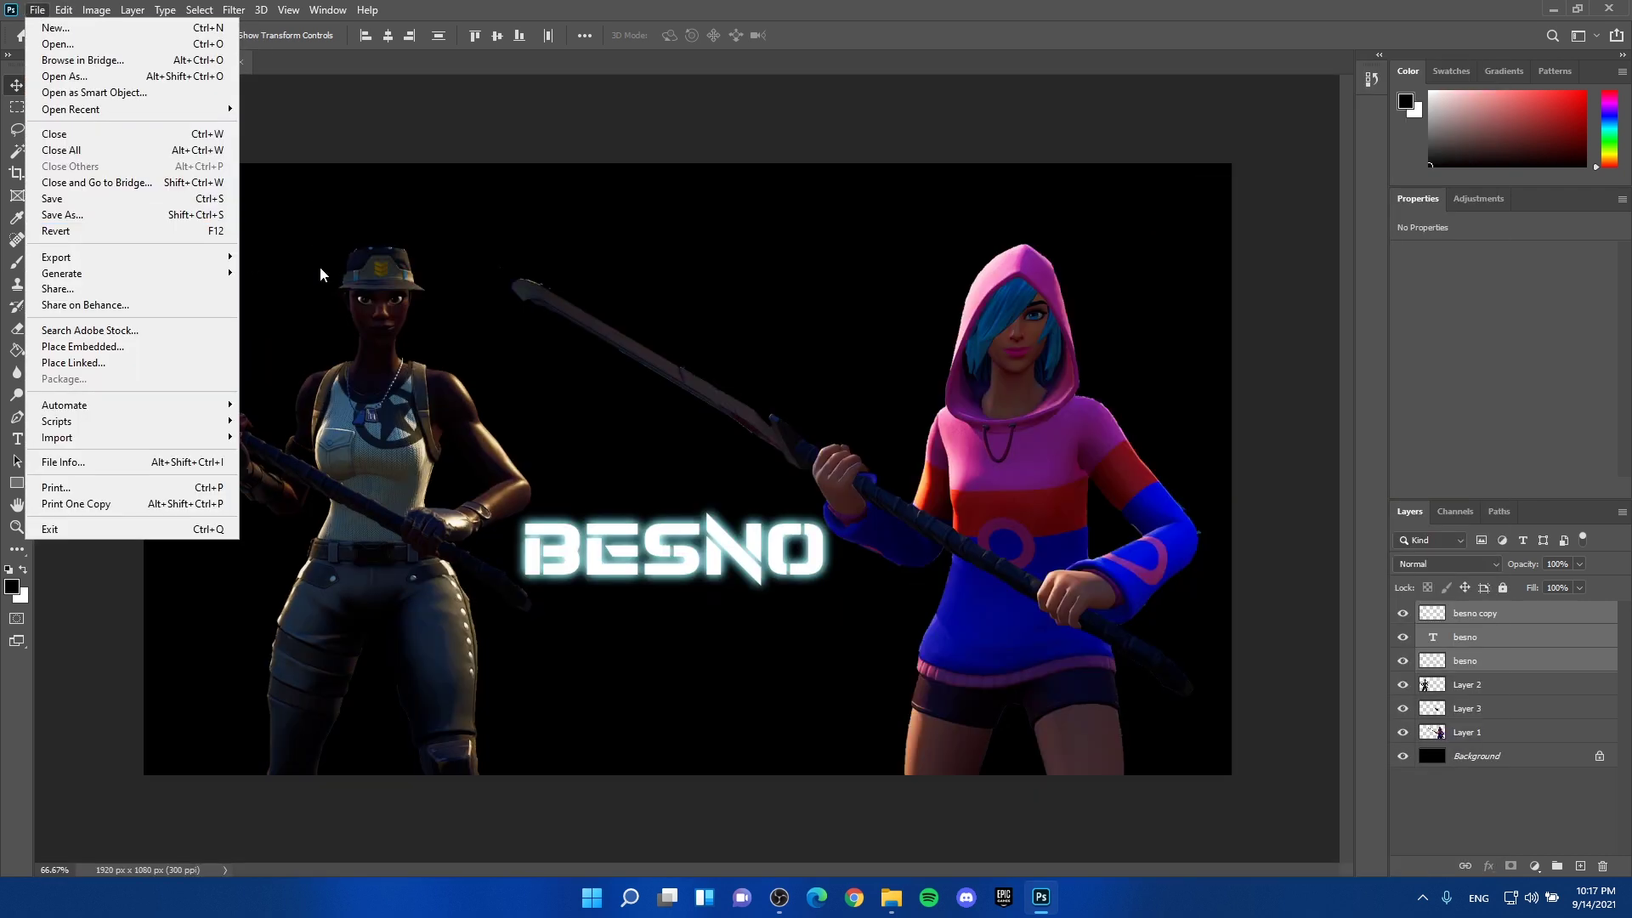
click(488, 178)
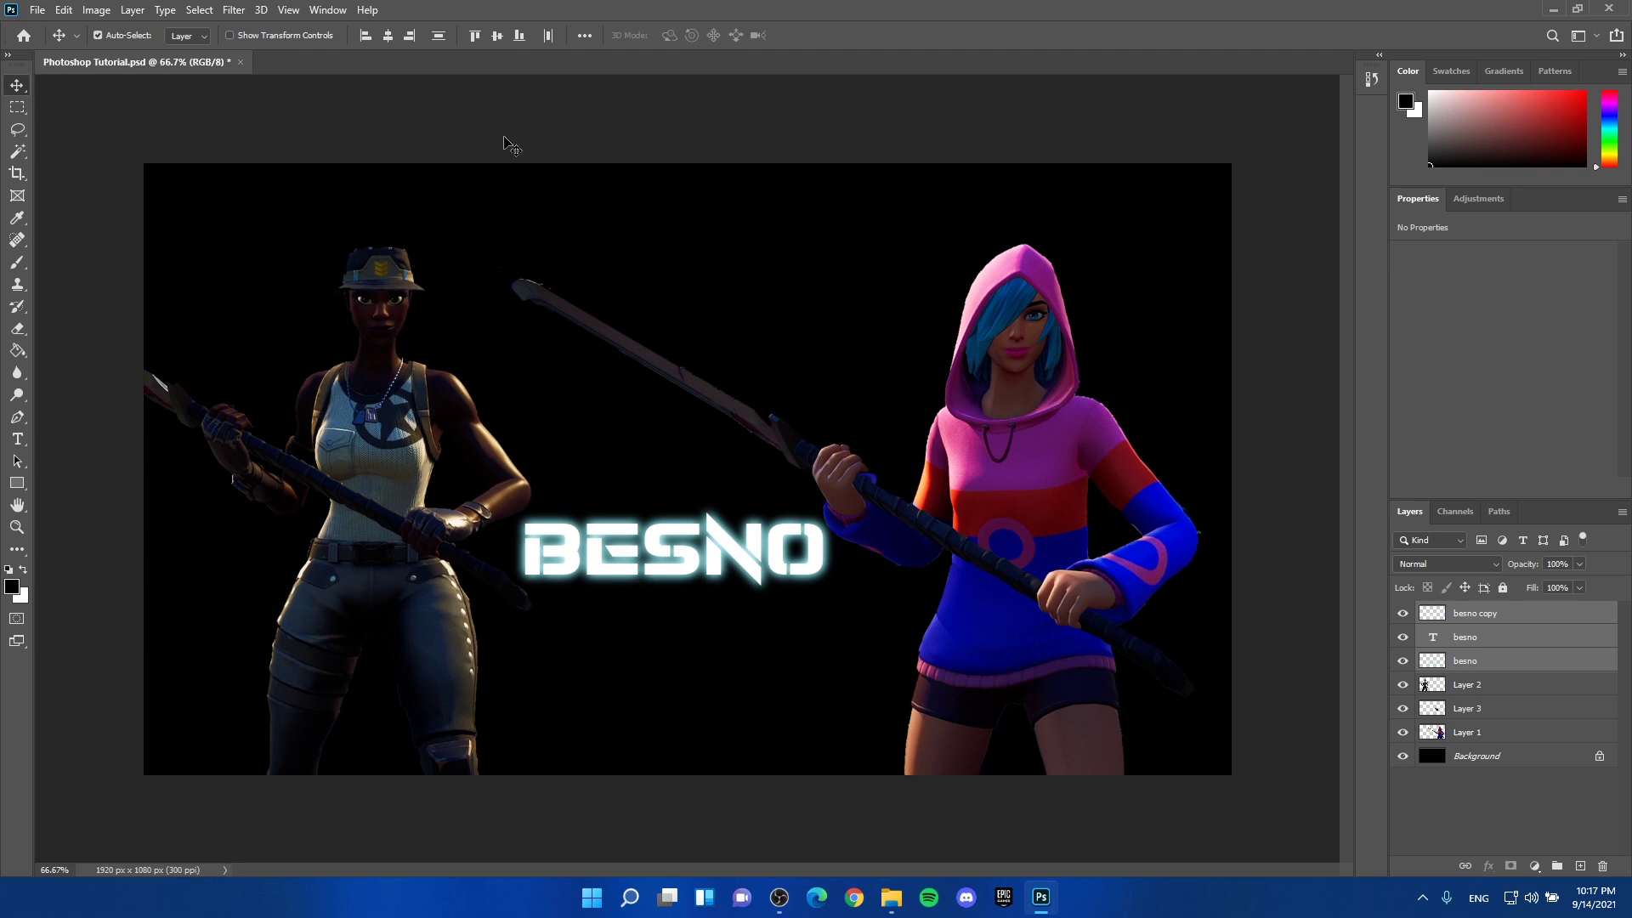